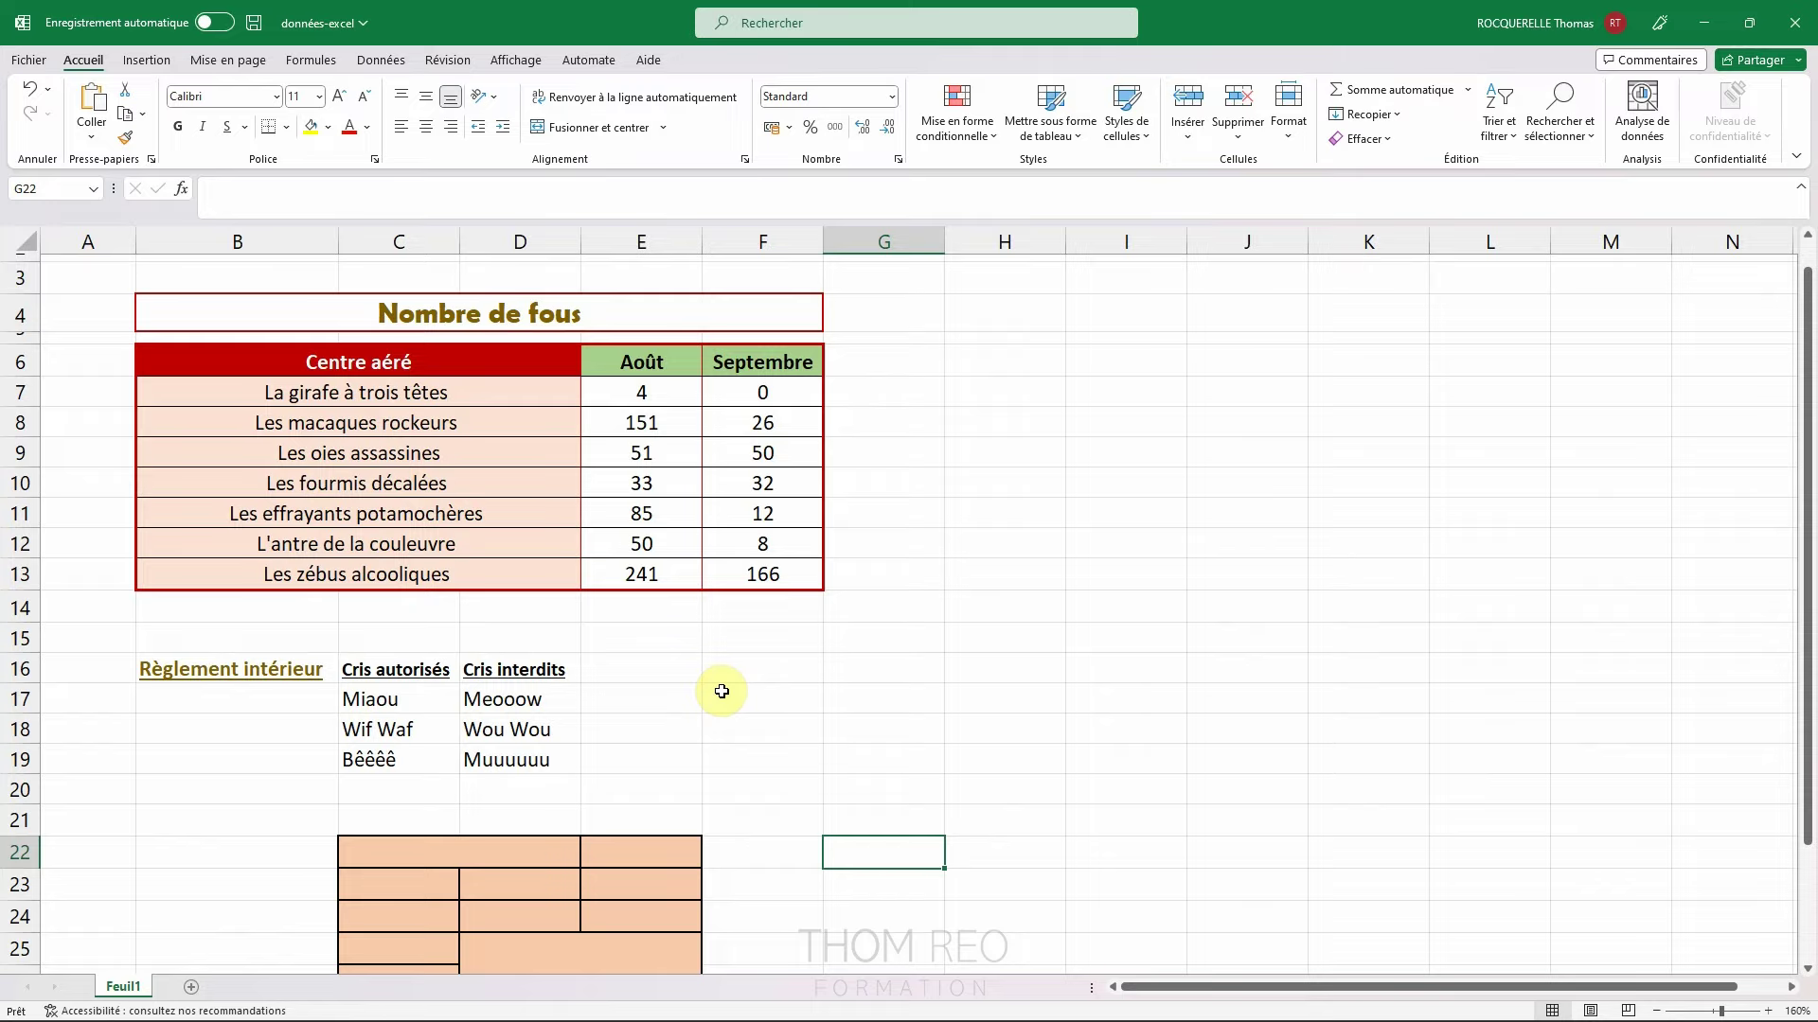
# Step: Preview the sheet as an A4 printout, then return so the page break after column G shows
pyautogui.scroll(1, 864, 438)
pyautogui.scroll(-3, 858, 484)
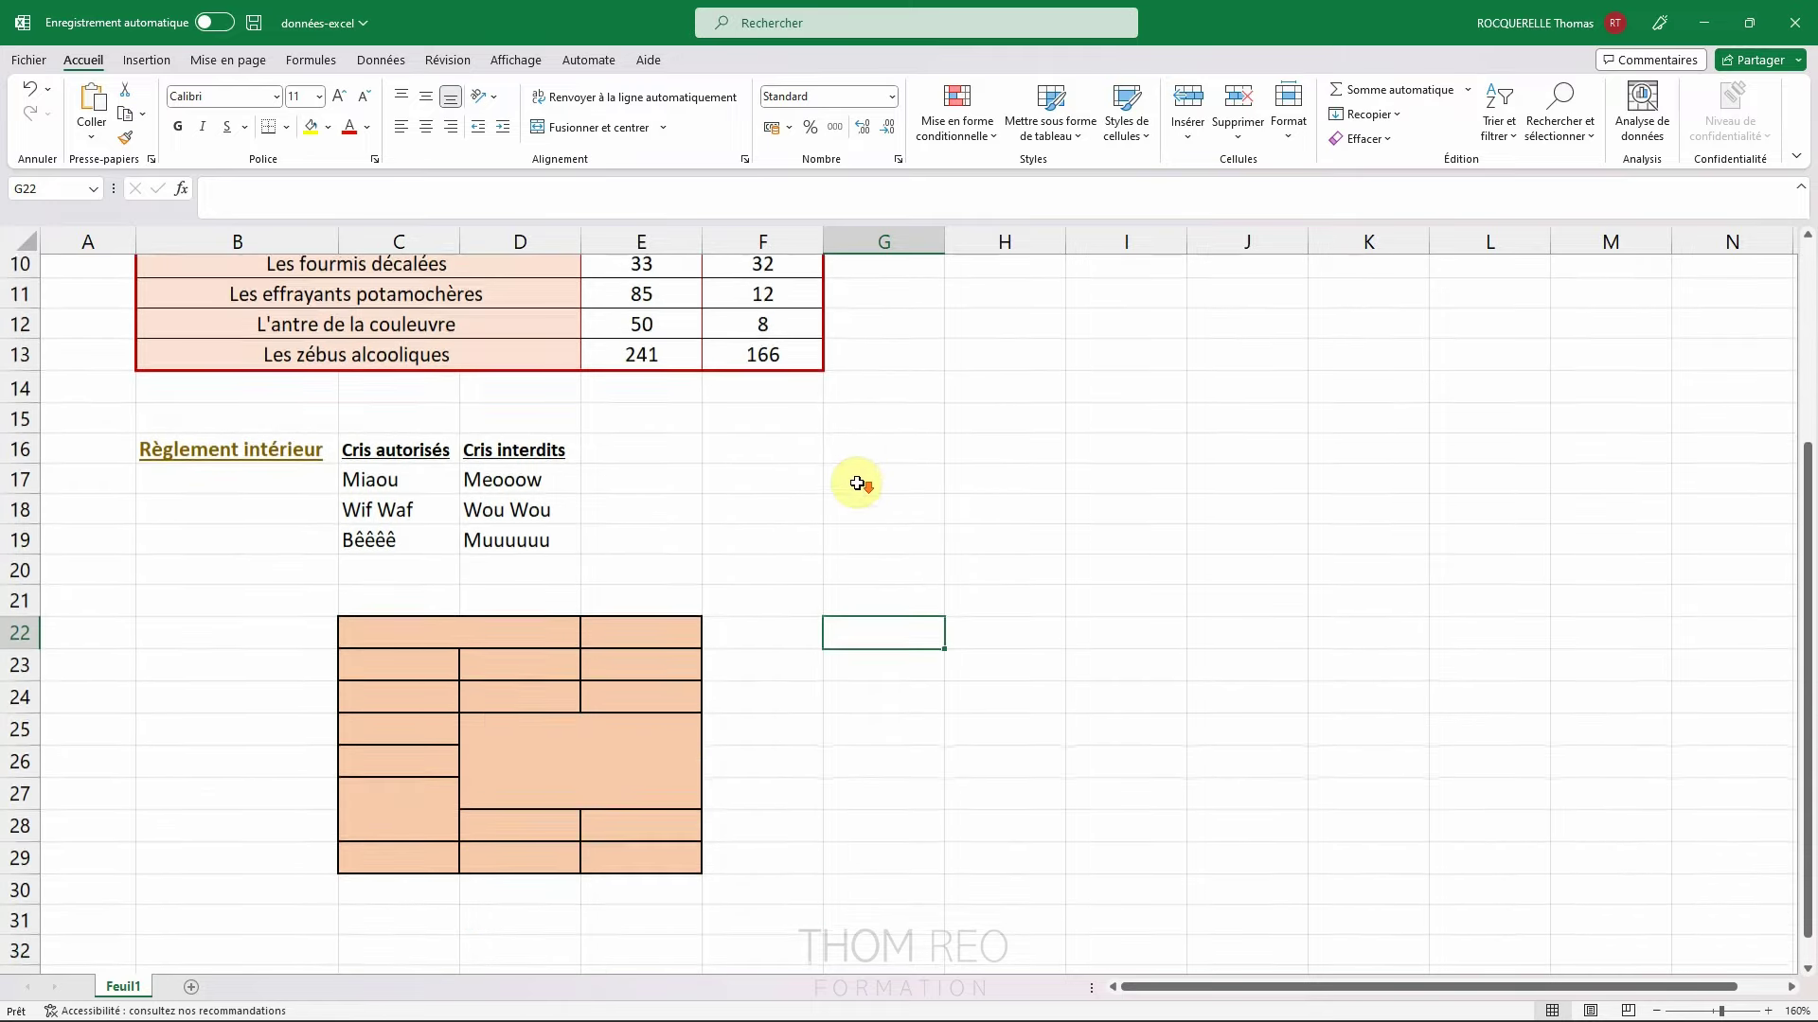
pyautogui.scroll(-2, 857, 484)
pyautogui.scroll(4, 857, 479)
pyautogui.scroll(1, 905, 475)
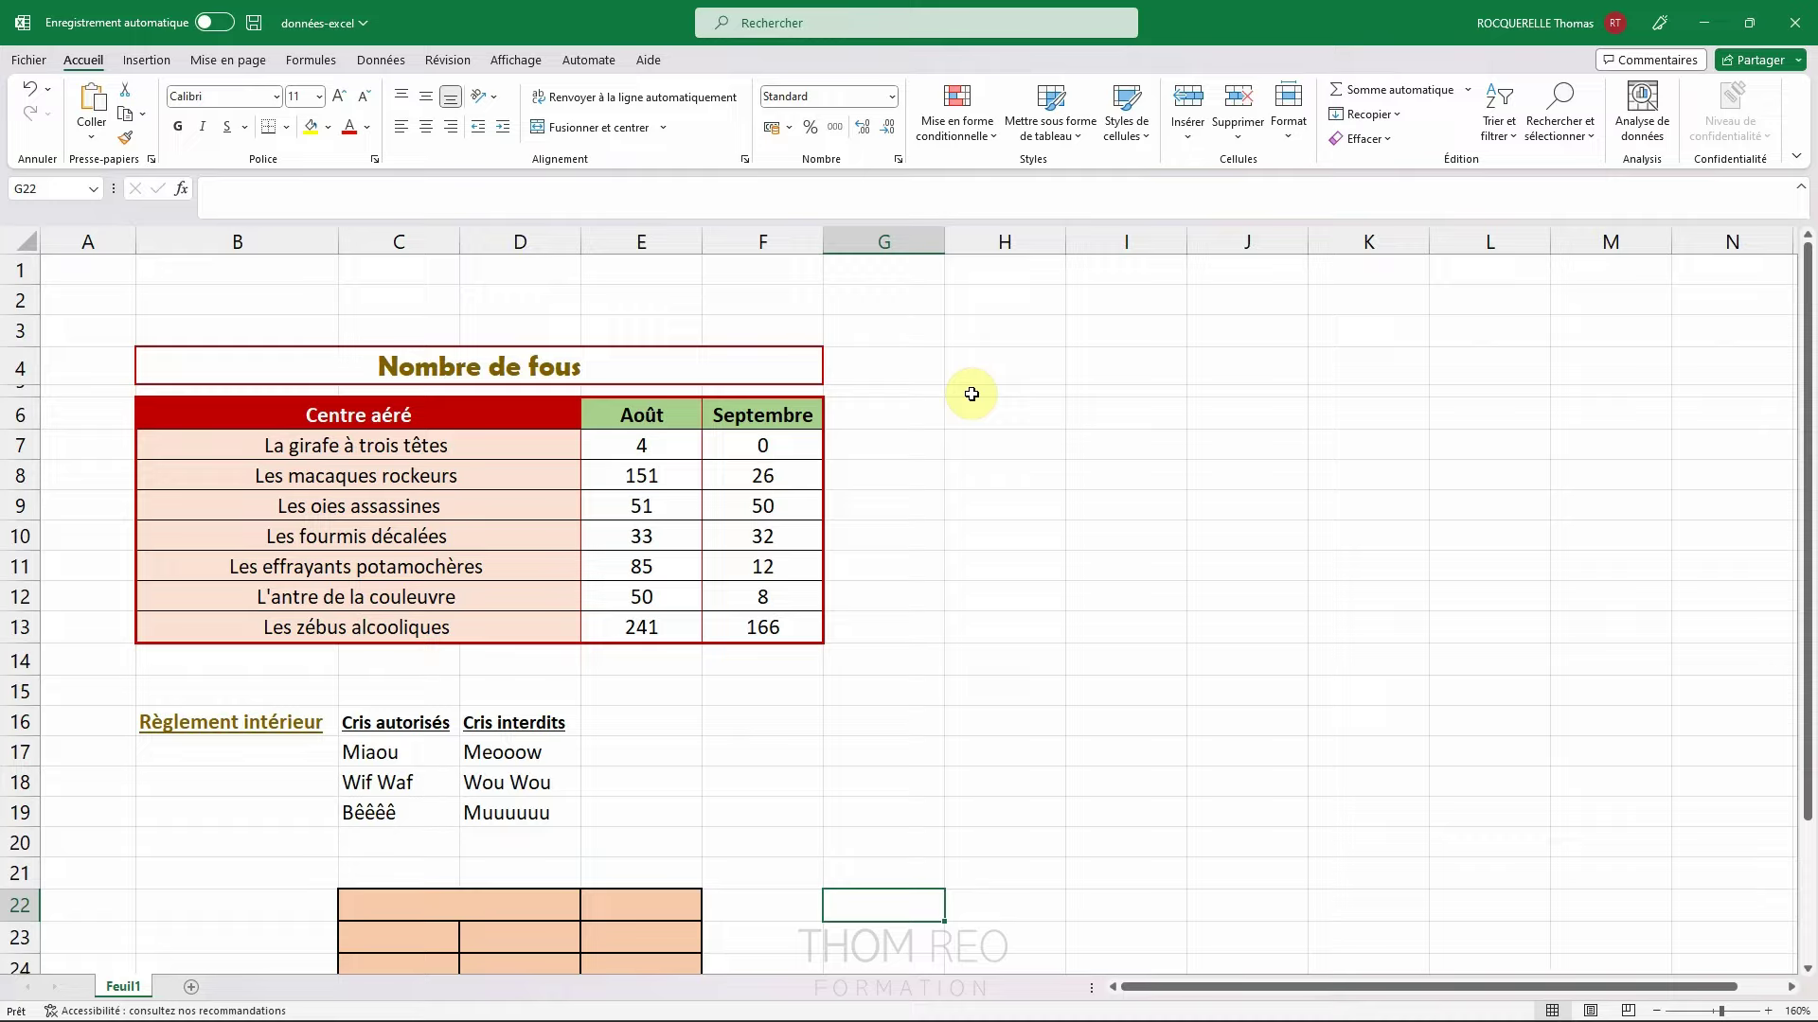
pyautogui.click(30, 61)
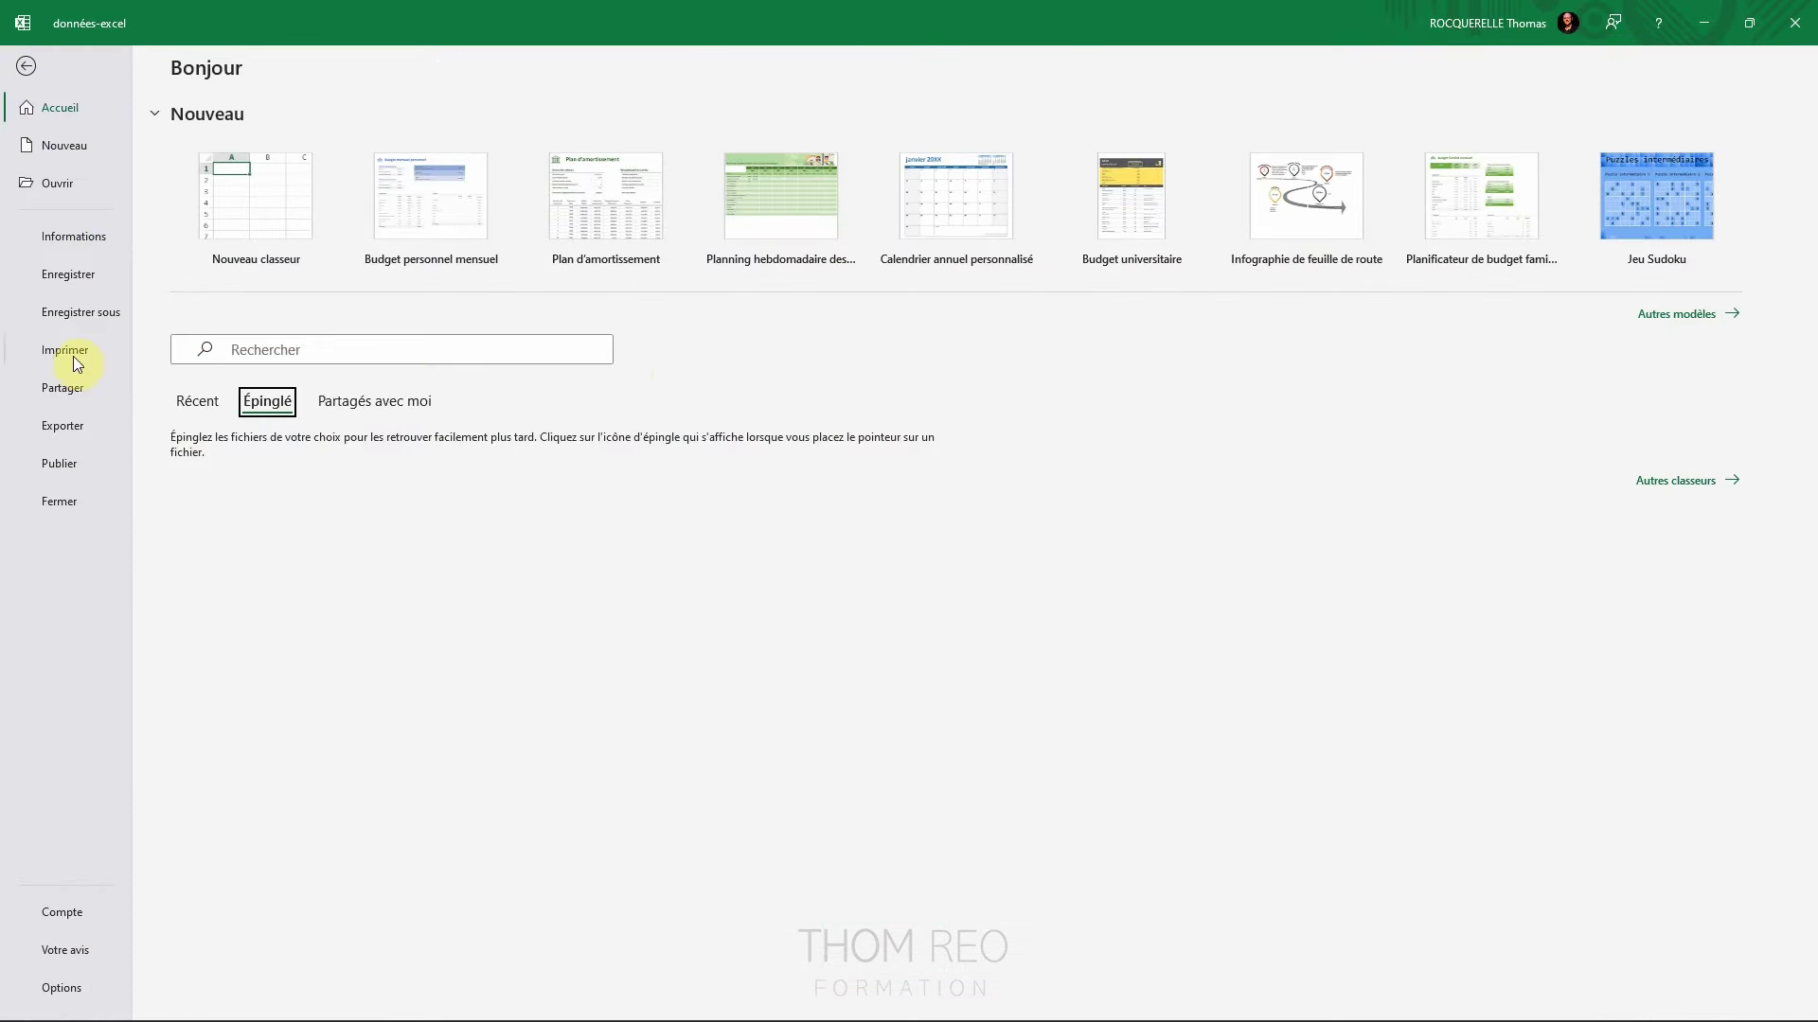
pyautogui.click(49, 349)
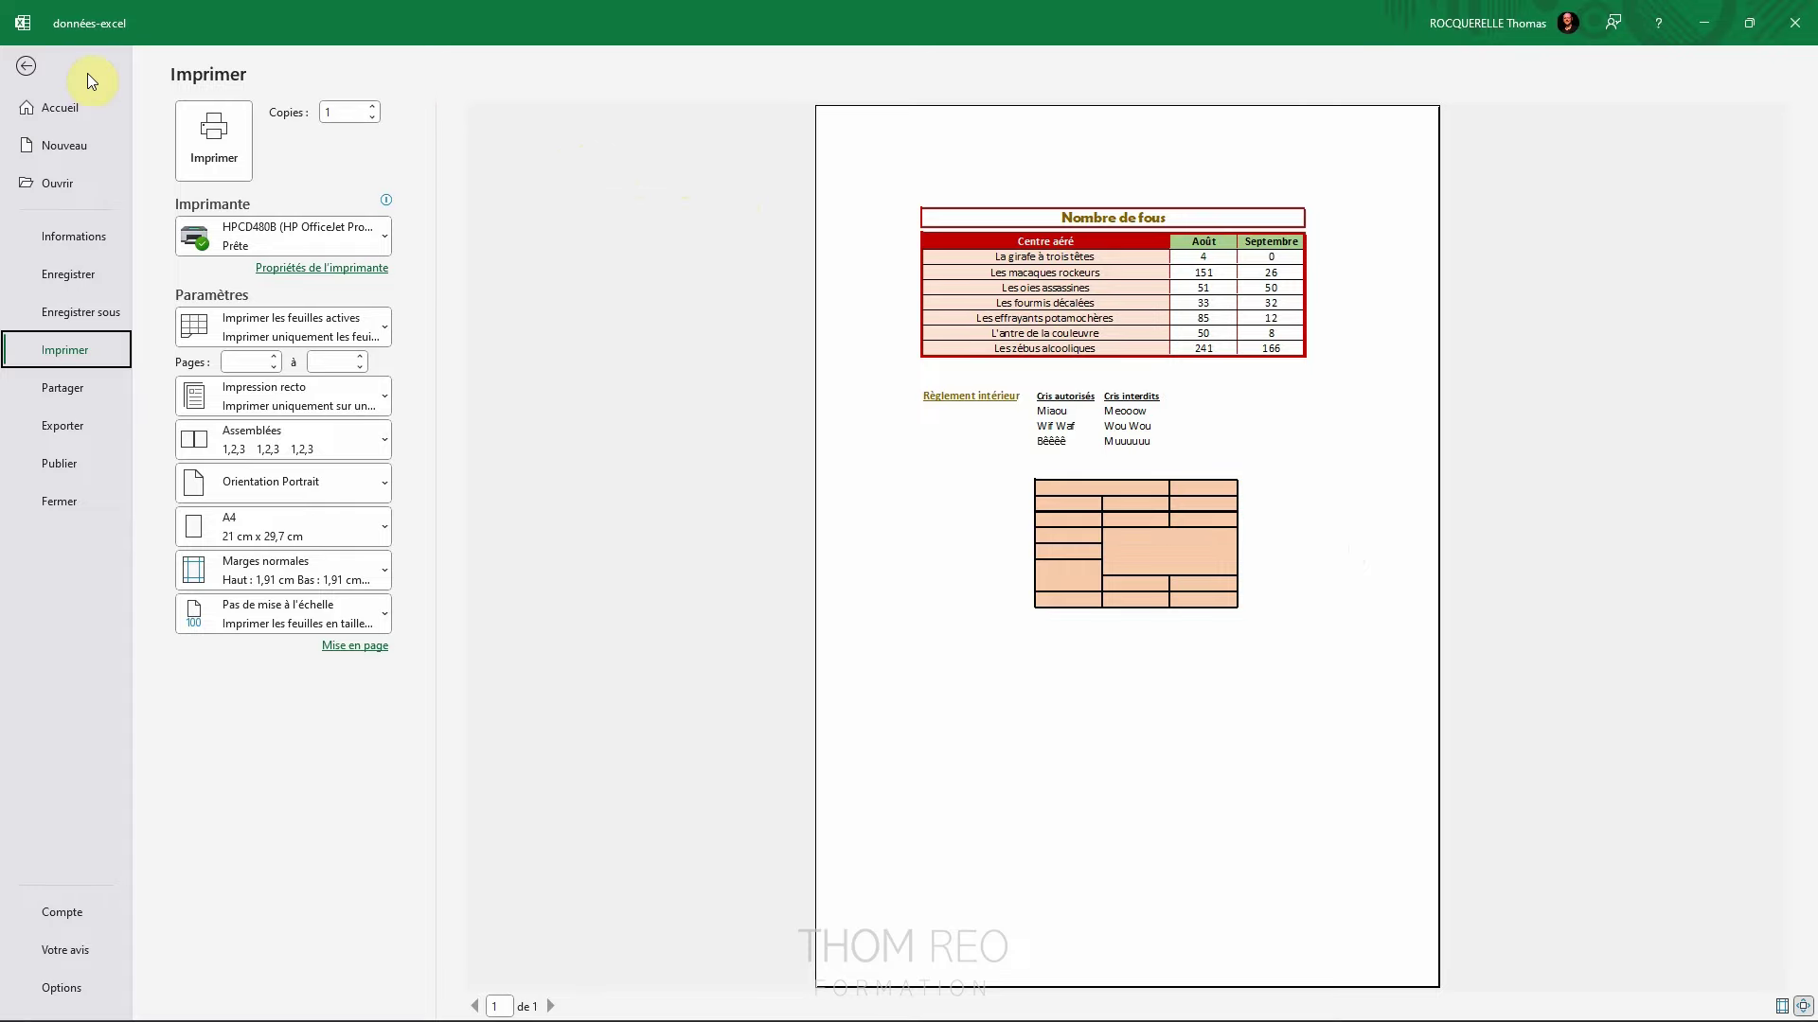
pyautogui.click(26, 66)
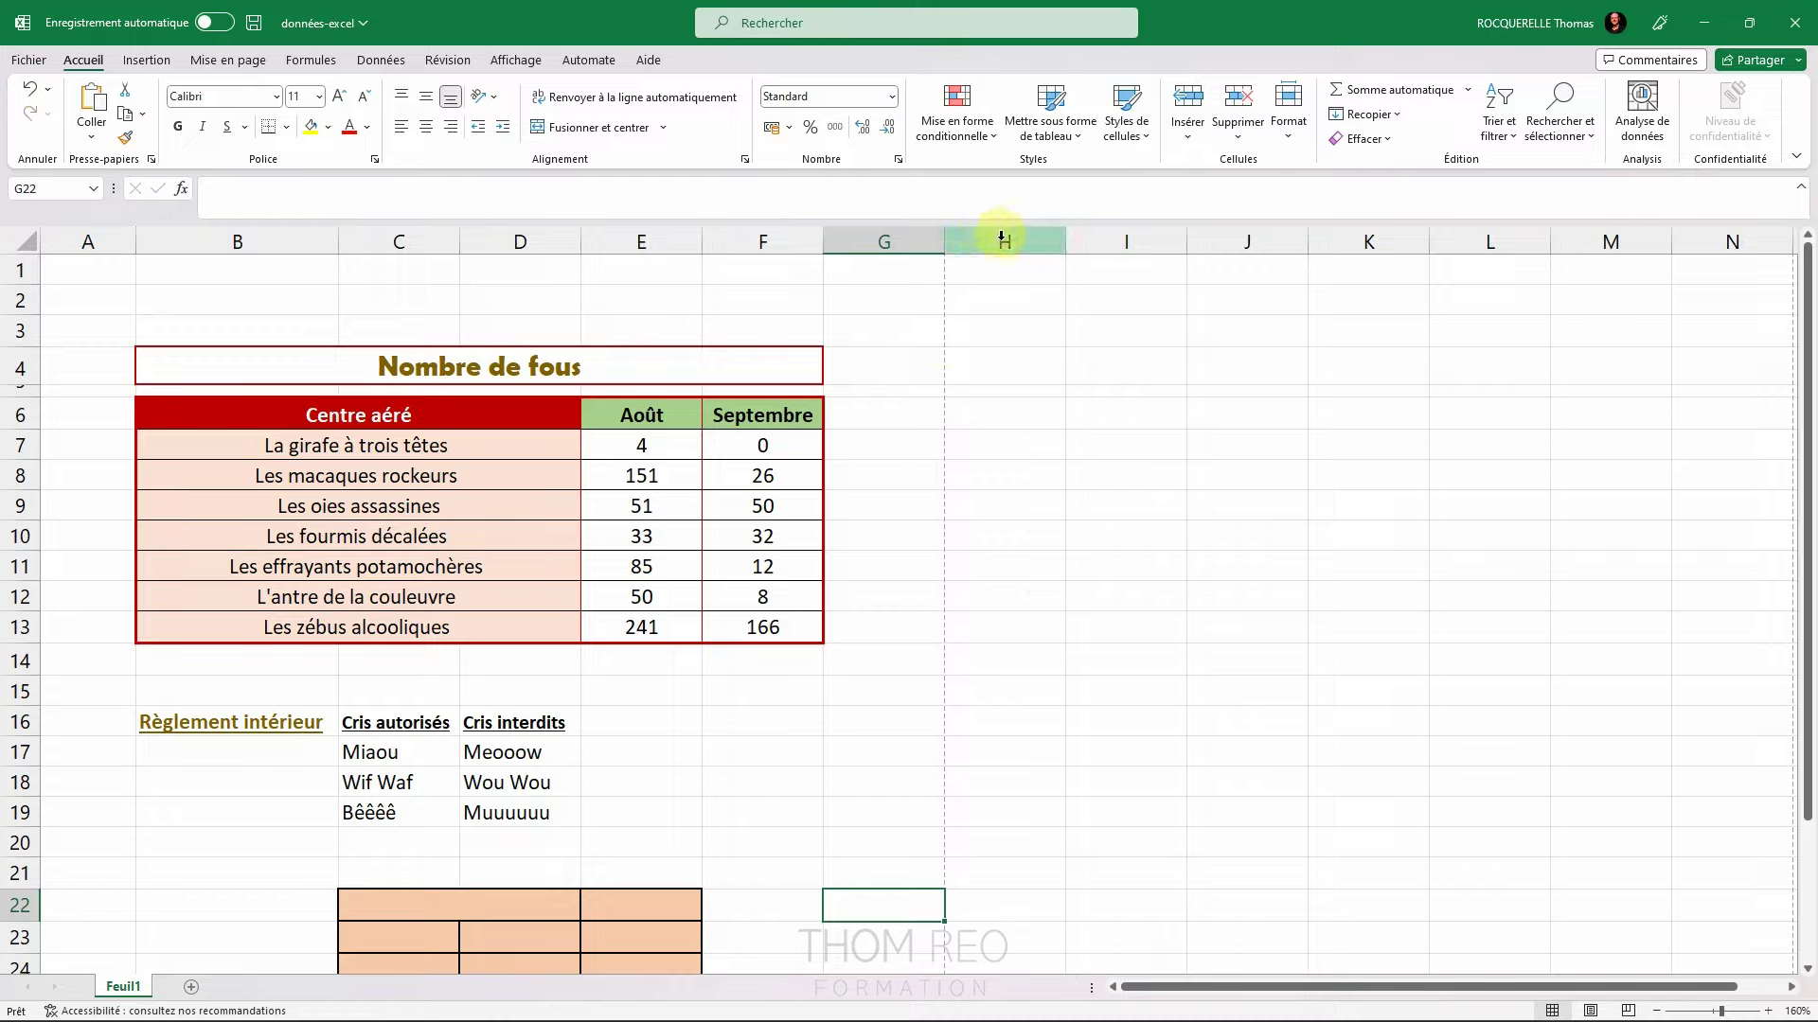
# Step: Scroll and zoom to about 85% to see page breaks after column G and row 50
pyautogui.scroll(-1, 950, 617)
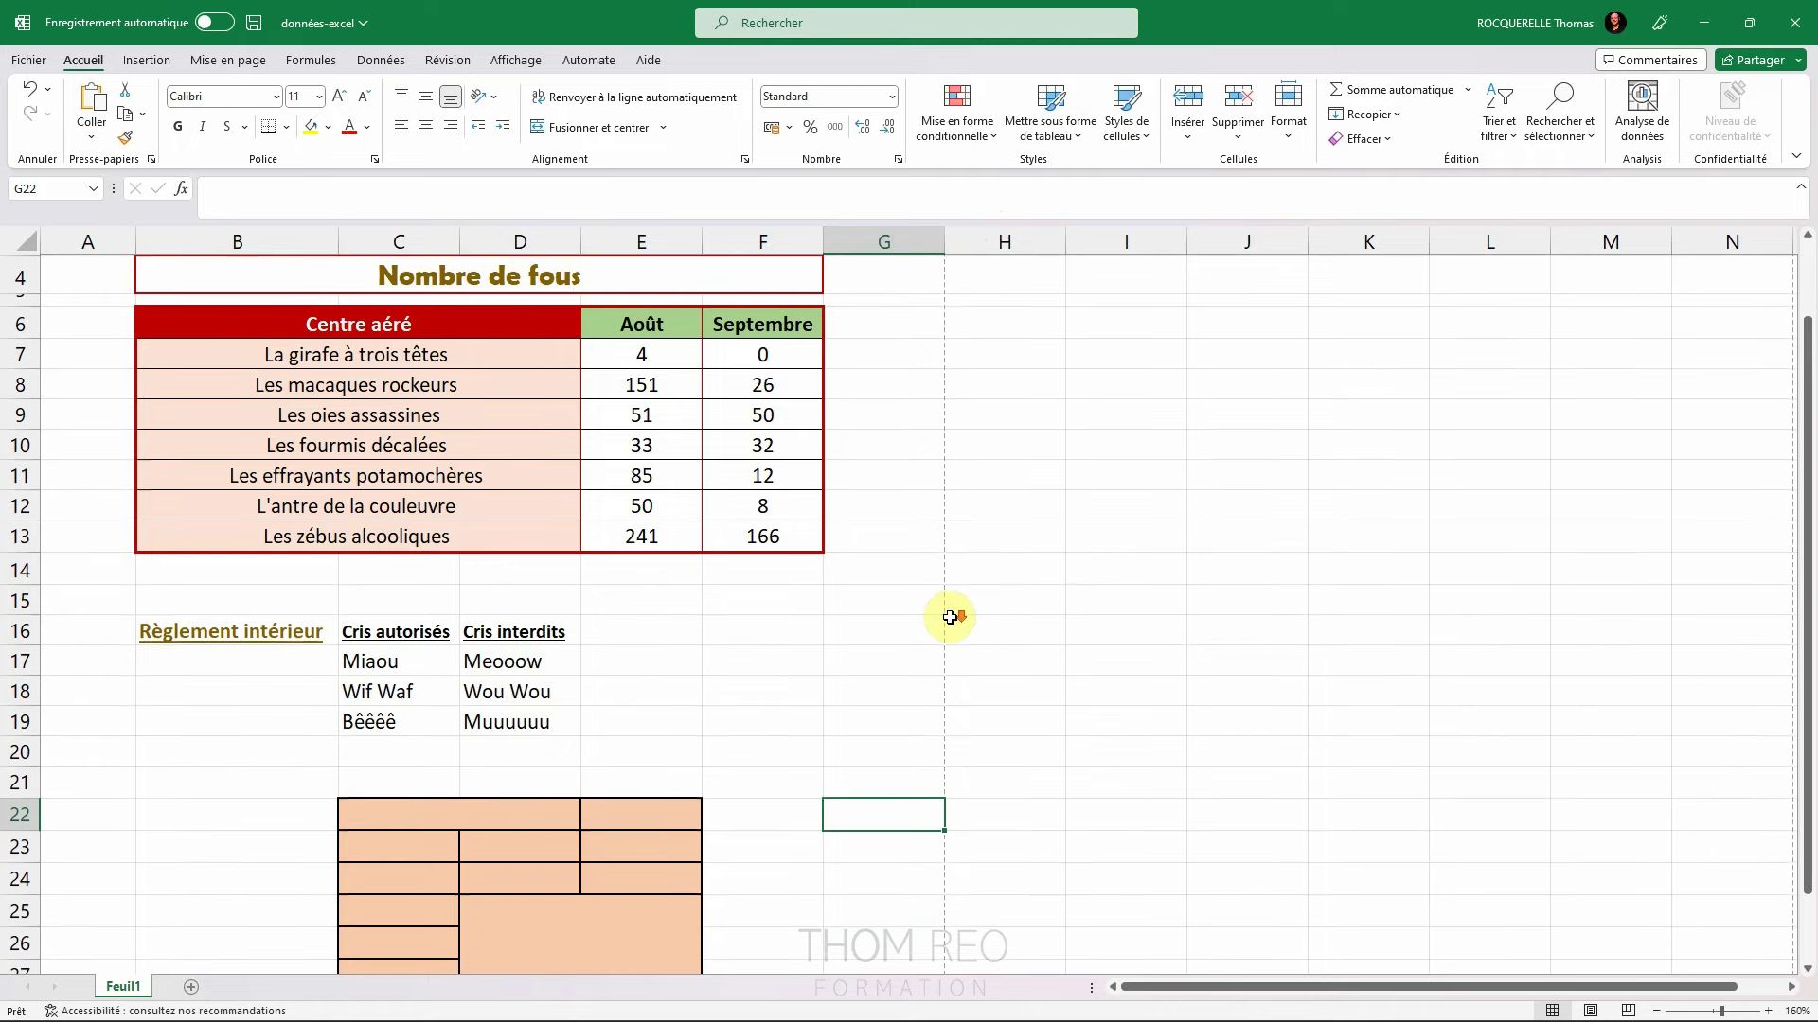
pyautogui.scroll(-1, 949, 617)
pyautogui.scroll(-1, 949, 617)
pyautogui.scroll(-2, 950, 618)
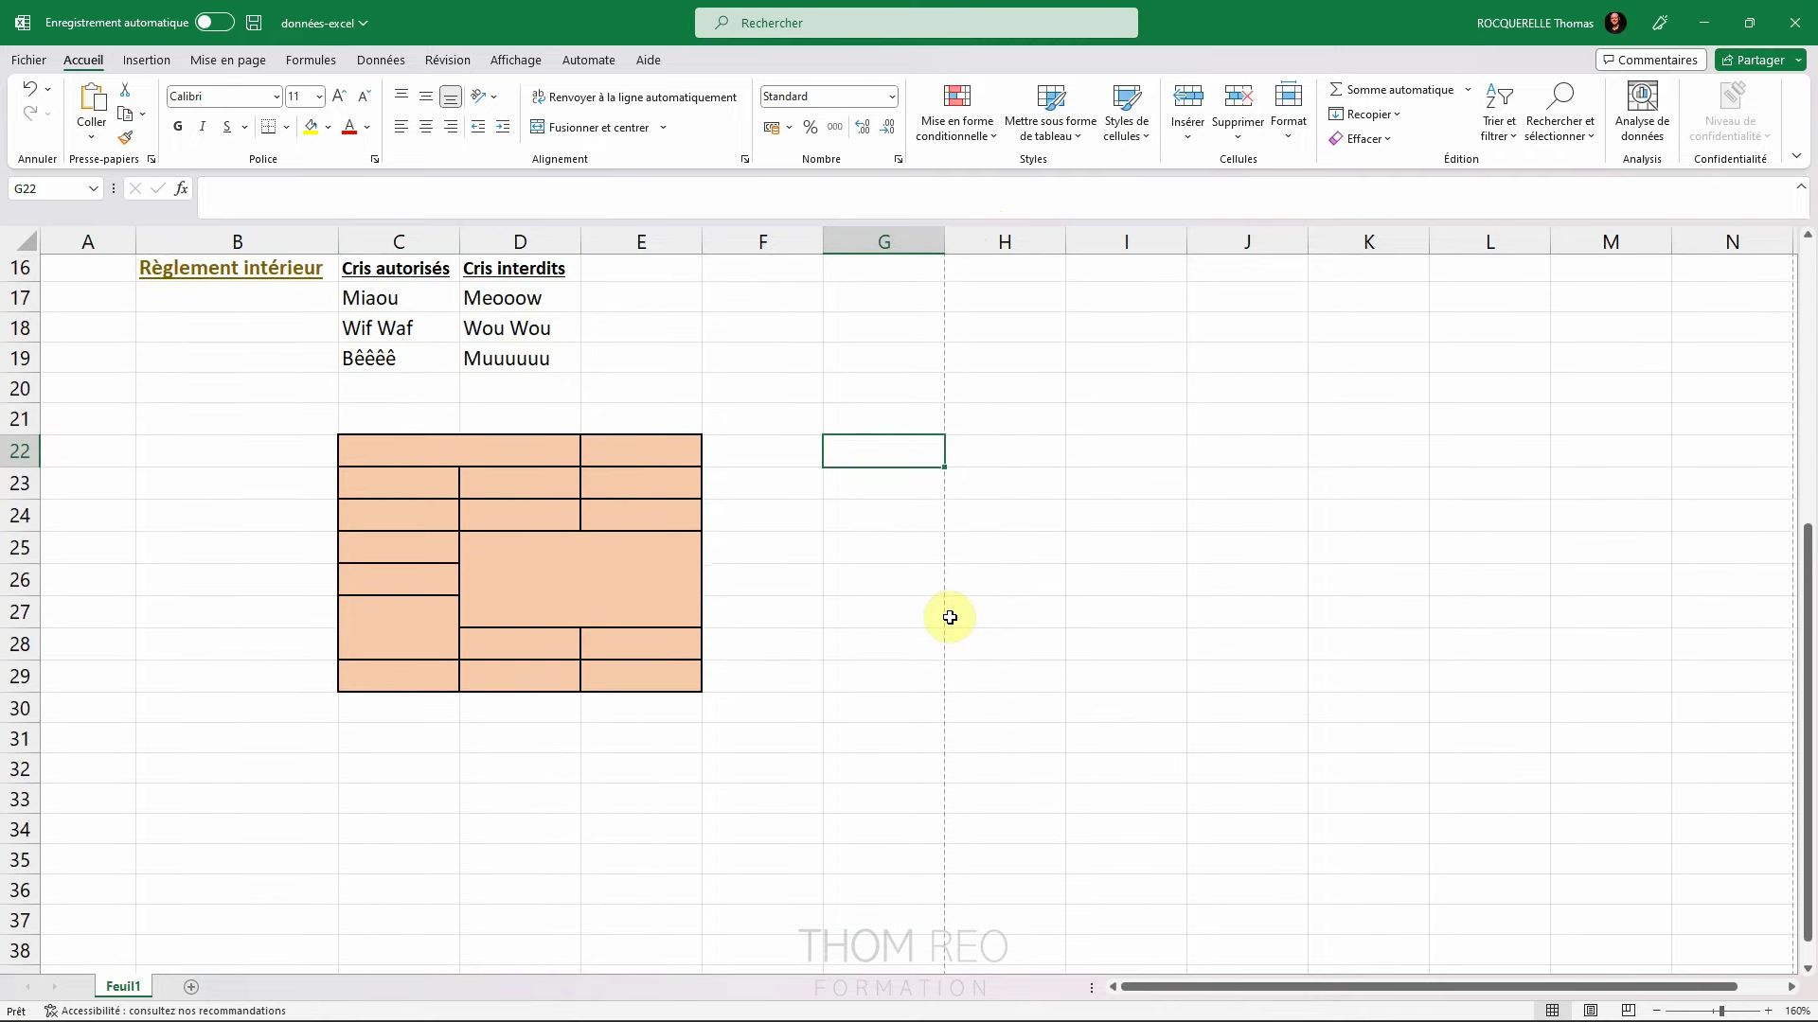
pyautogui.scroll(-2, 950, 617)
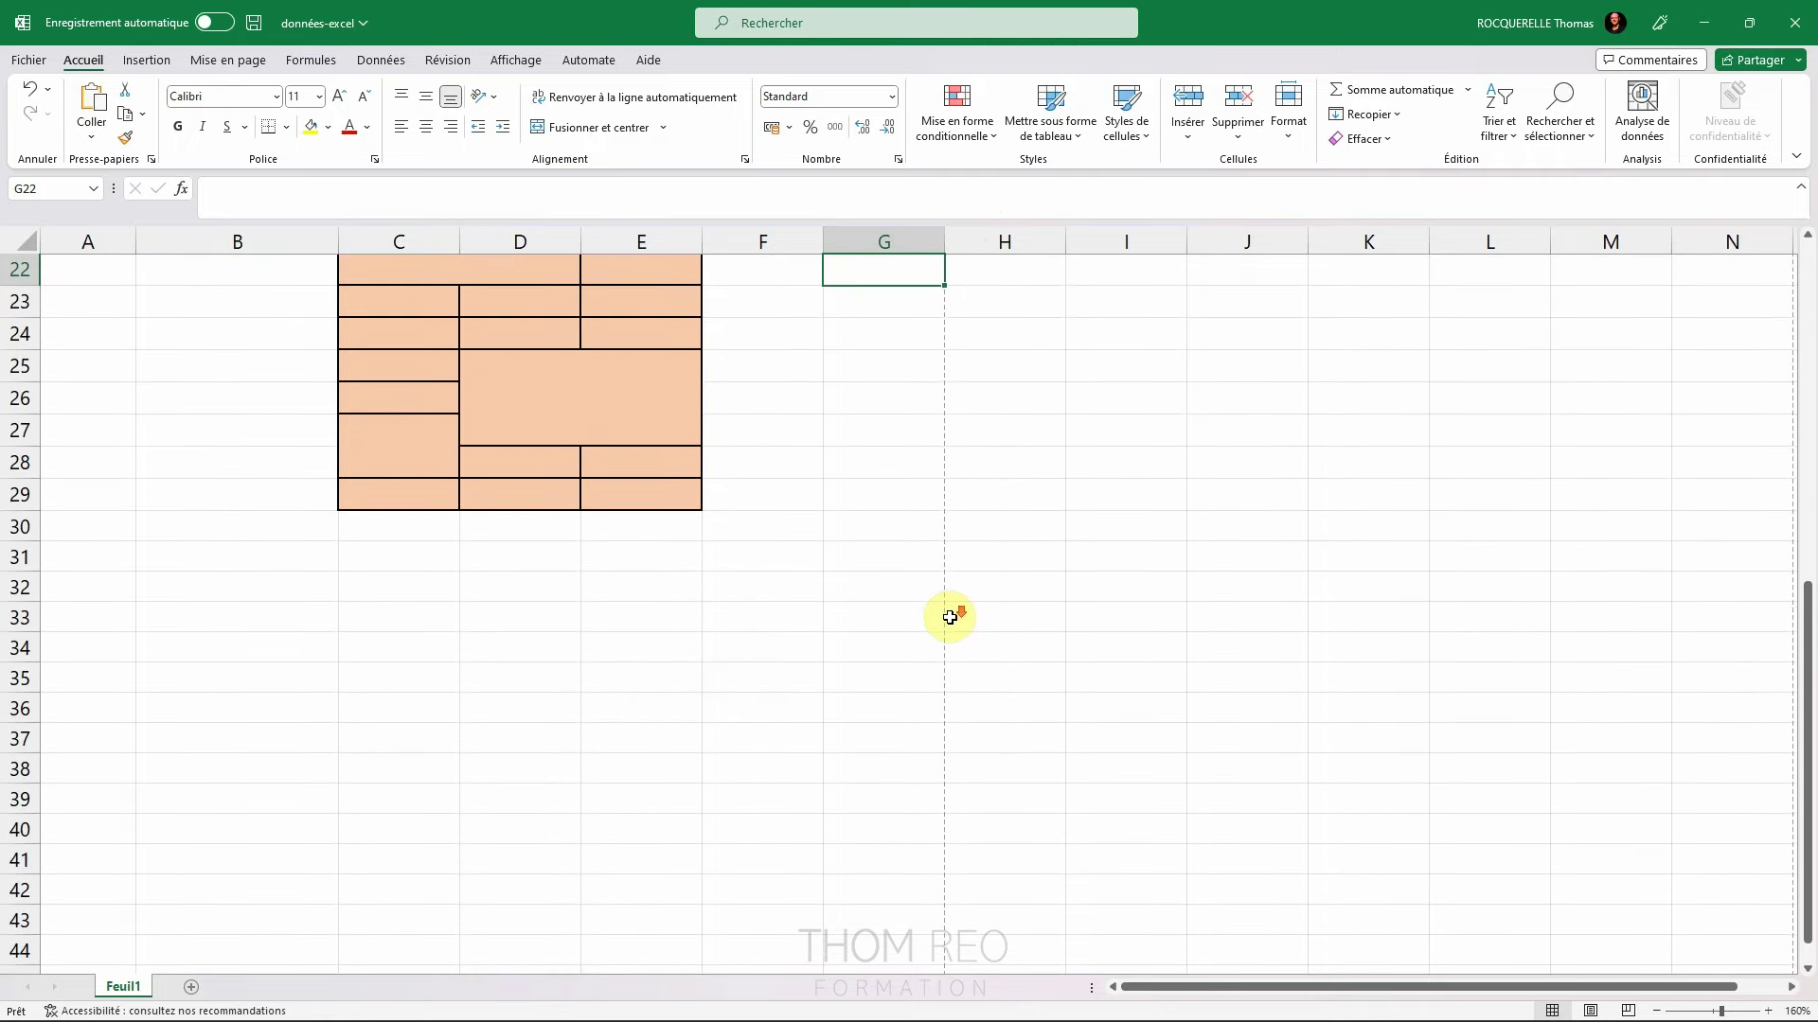
pyautogui.scroll(-3, 949, 617)
pyautogui.scroll(-2, 949, 617)
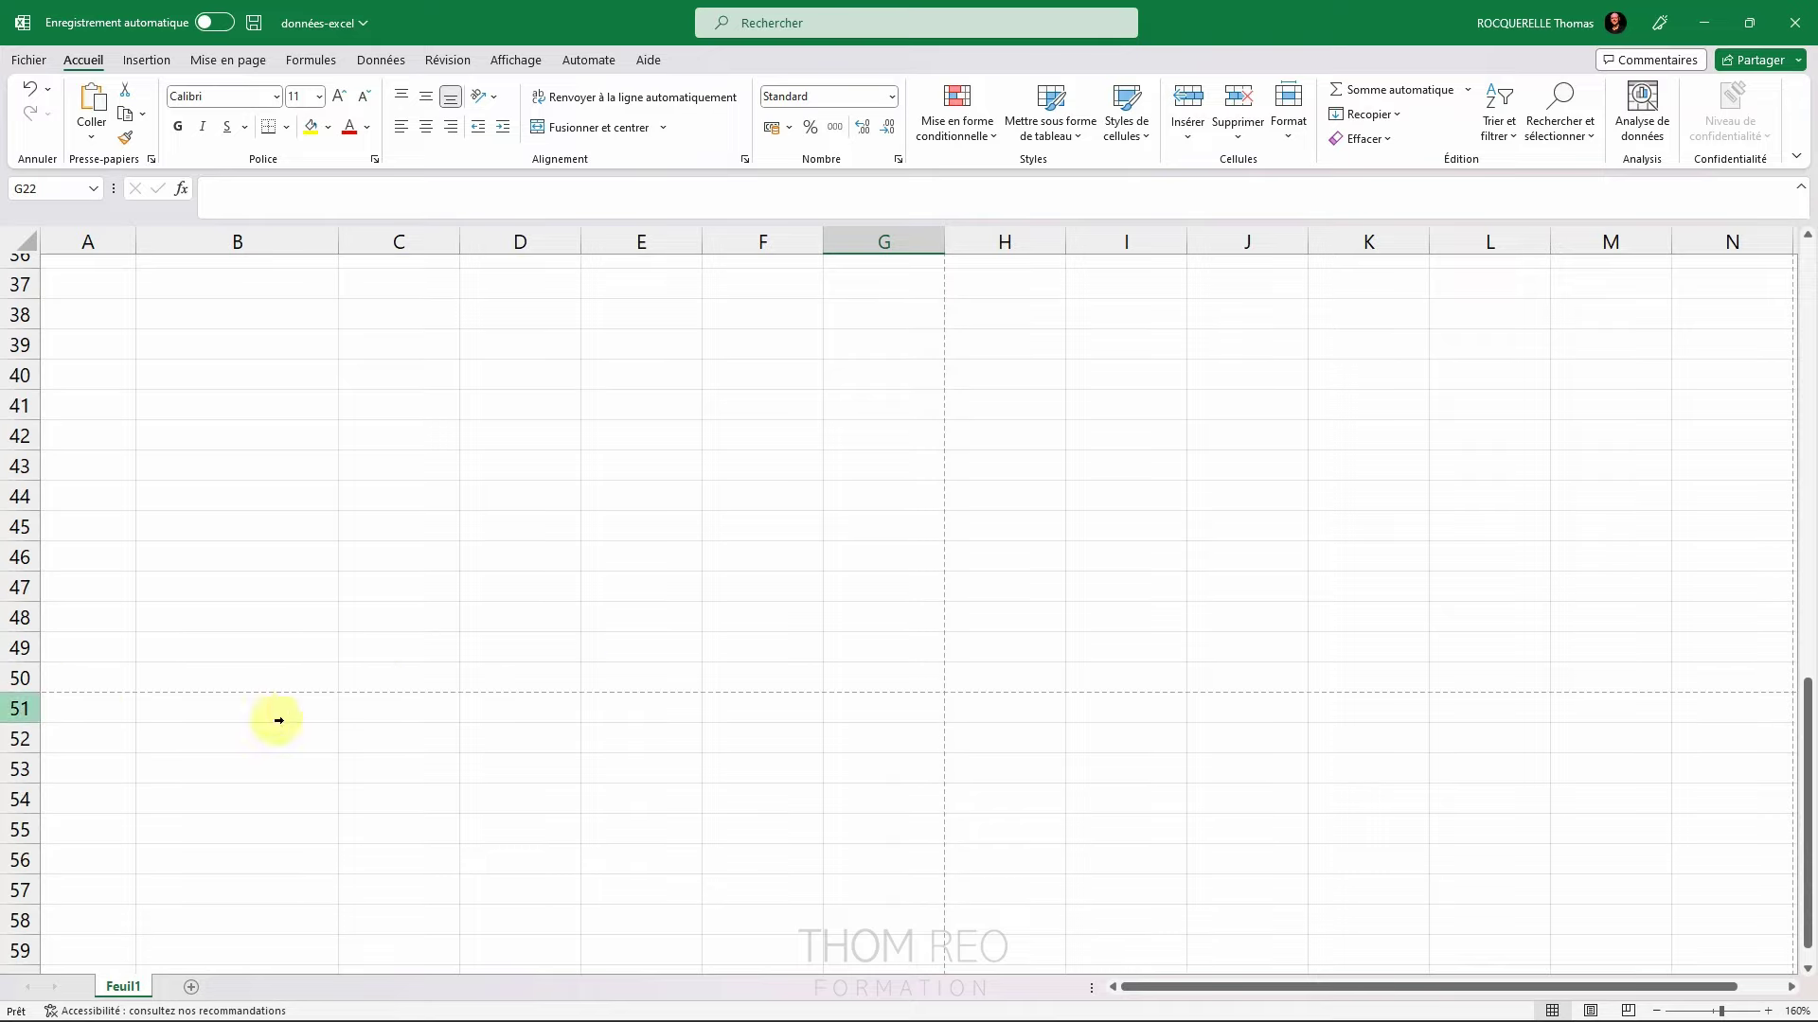
pyautogui.keyDown('ctrl'); pyautogui.scroll(-6, 784, 659); pyautogui.keyUp('ctrl')
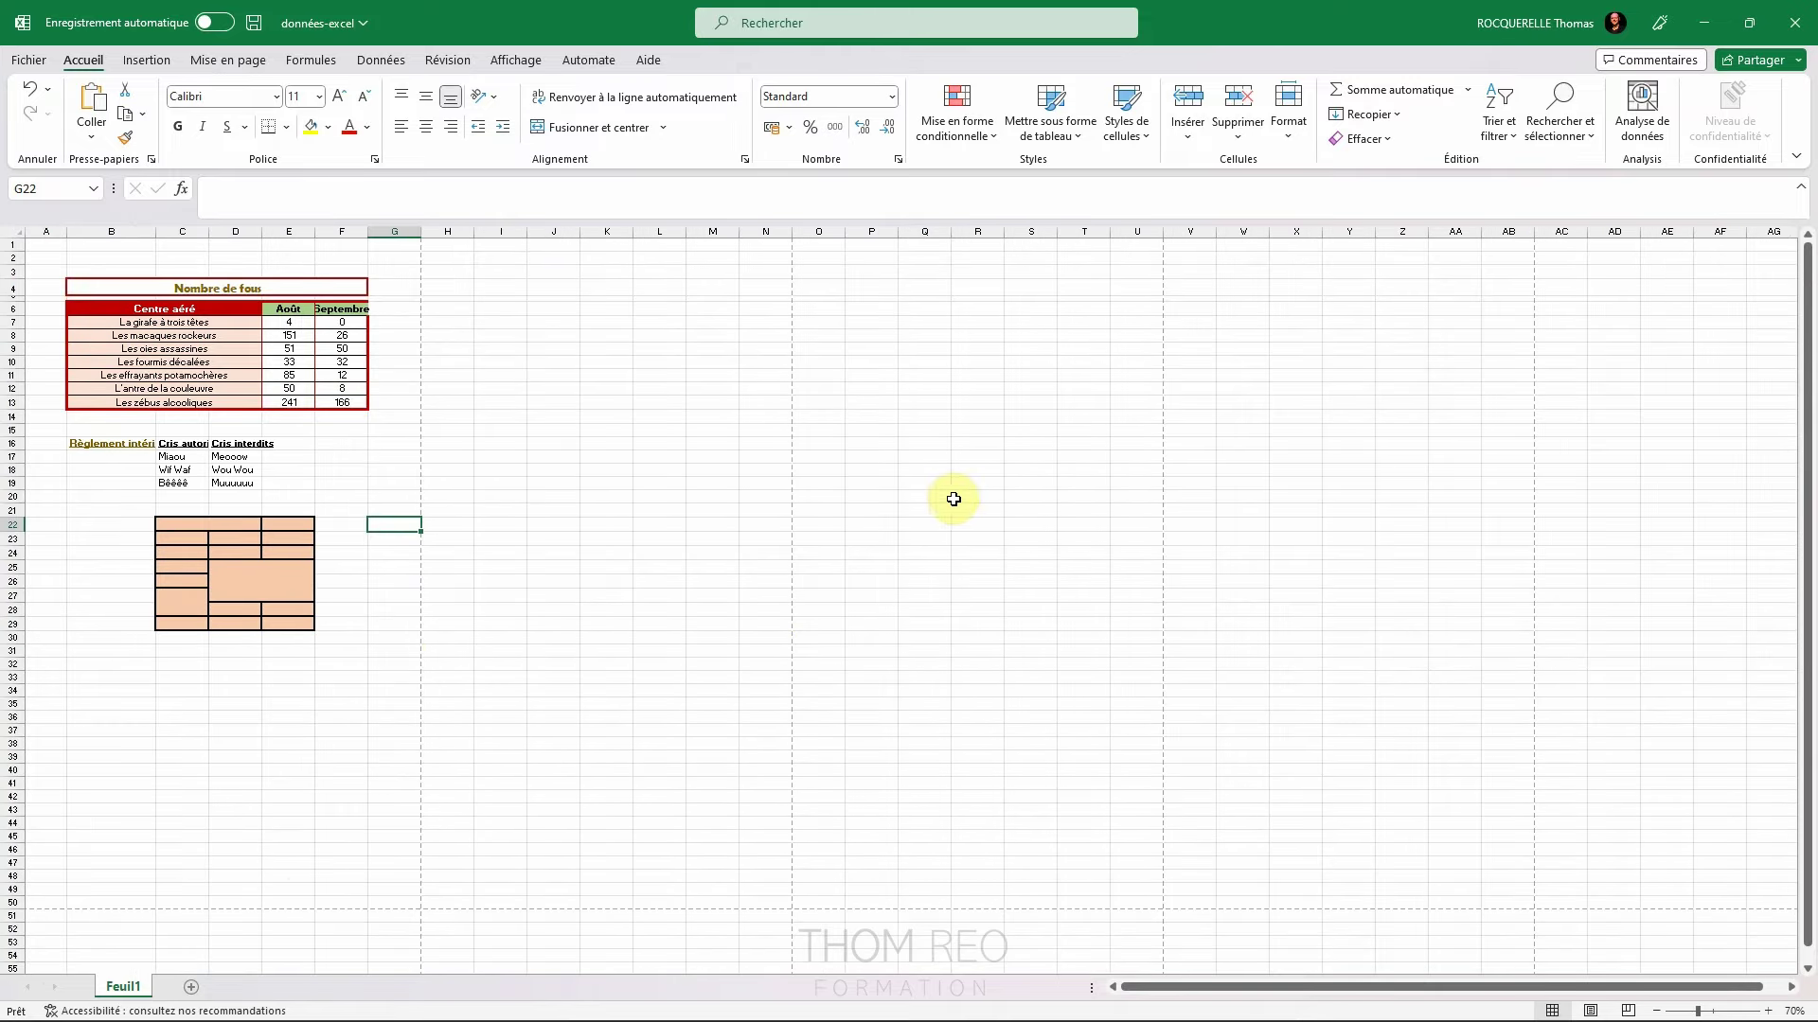
pyautogui.keyDown('ctrl'); pyautogui.scroll(1, 1670, 701); pyautogui.keyUp('ctrl')
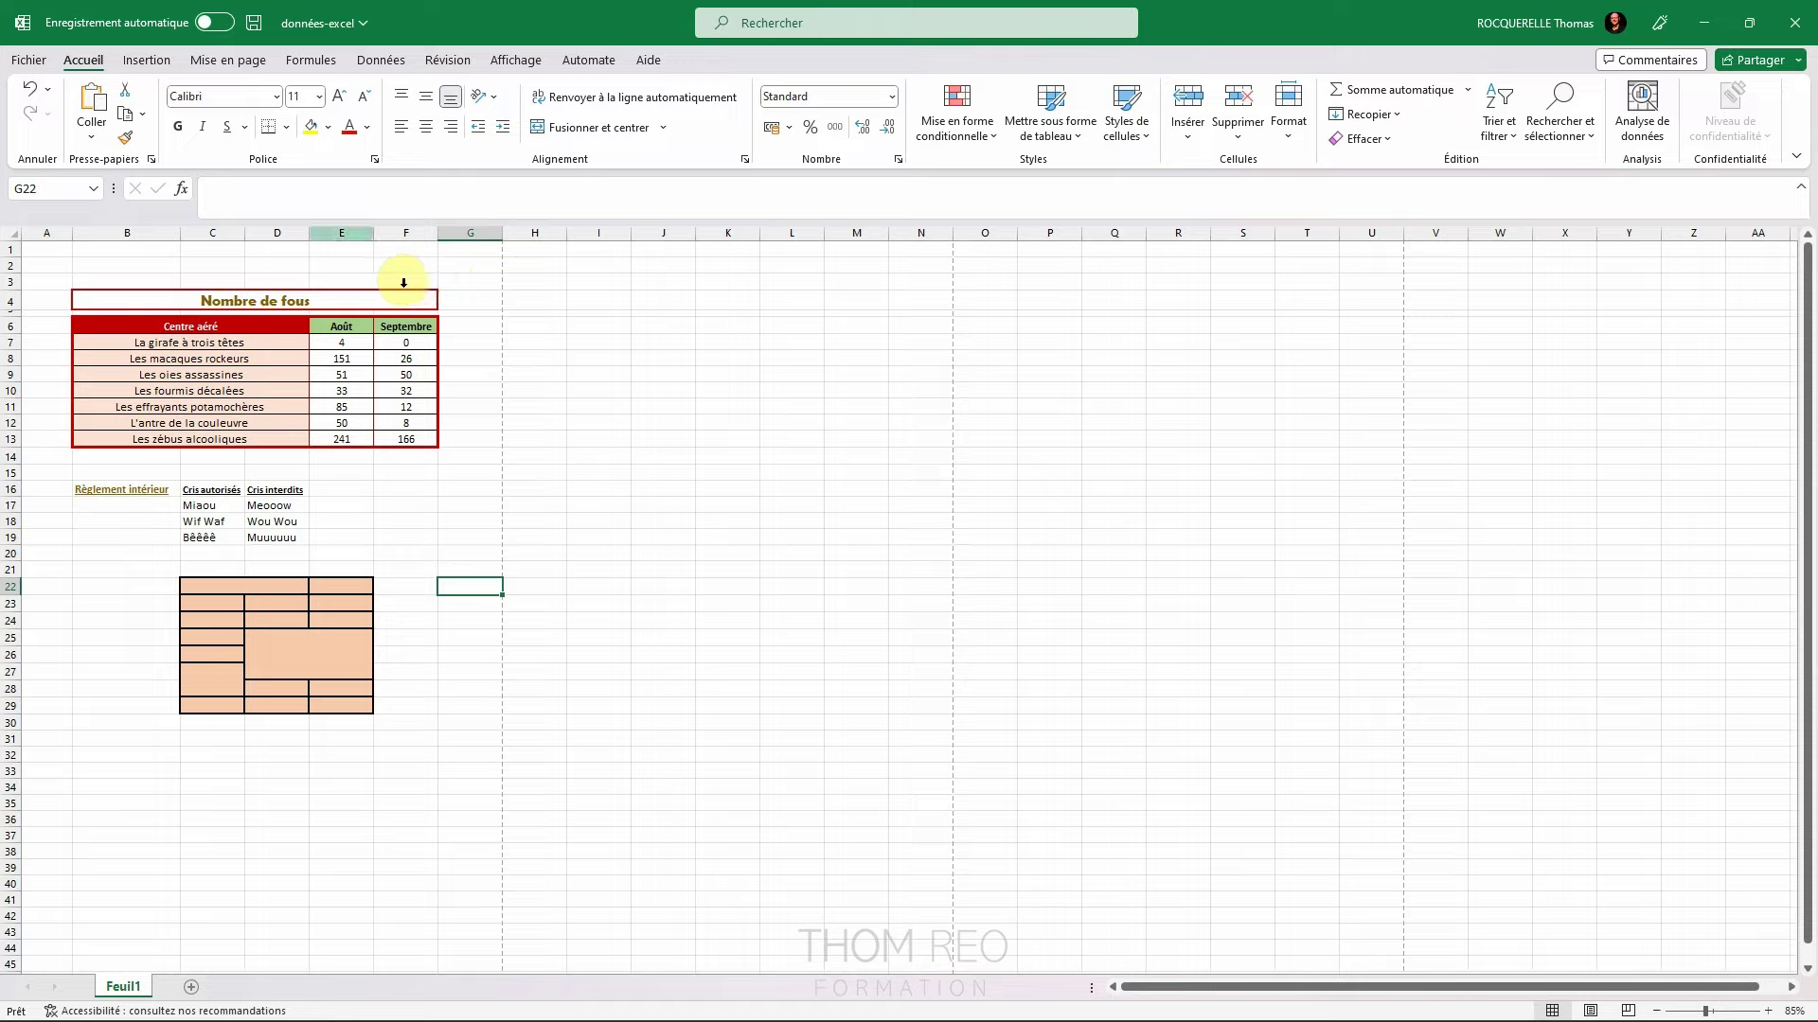
# Step: Set the page orientation to landscape (Paysage) and check it in print preview
pyautogui.click(214, 63)
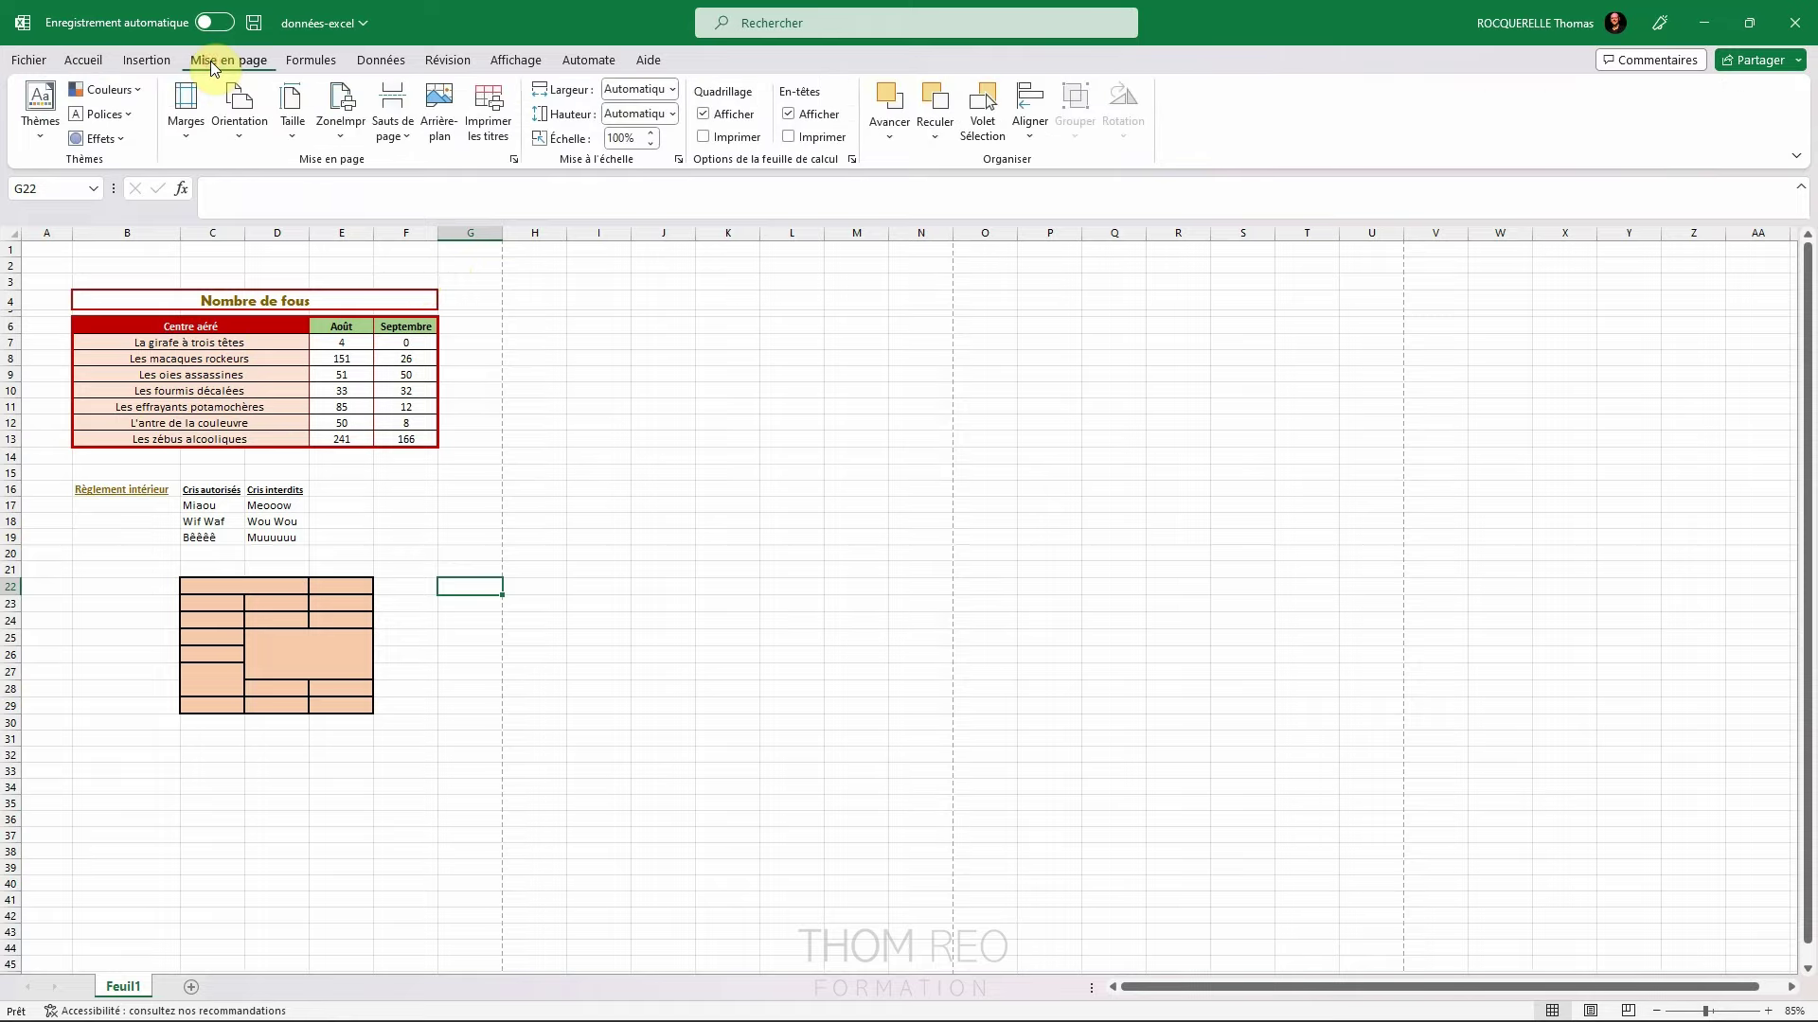
pyautogui.click(239, 114)
pyautogui.click(269, 231)
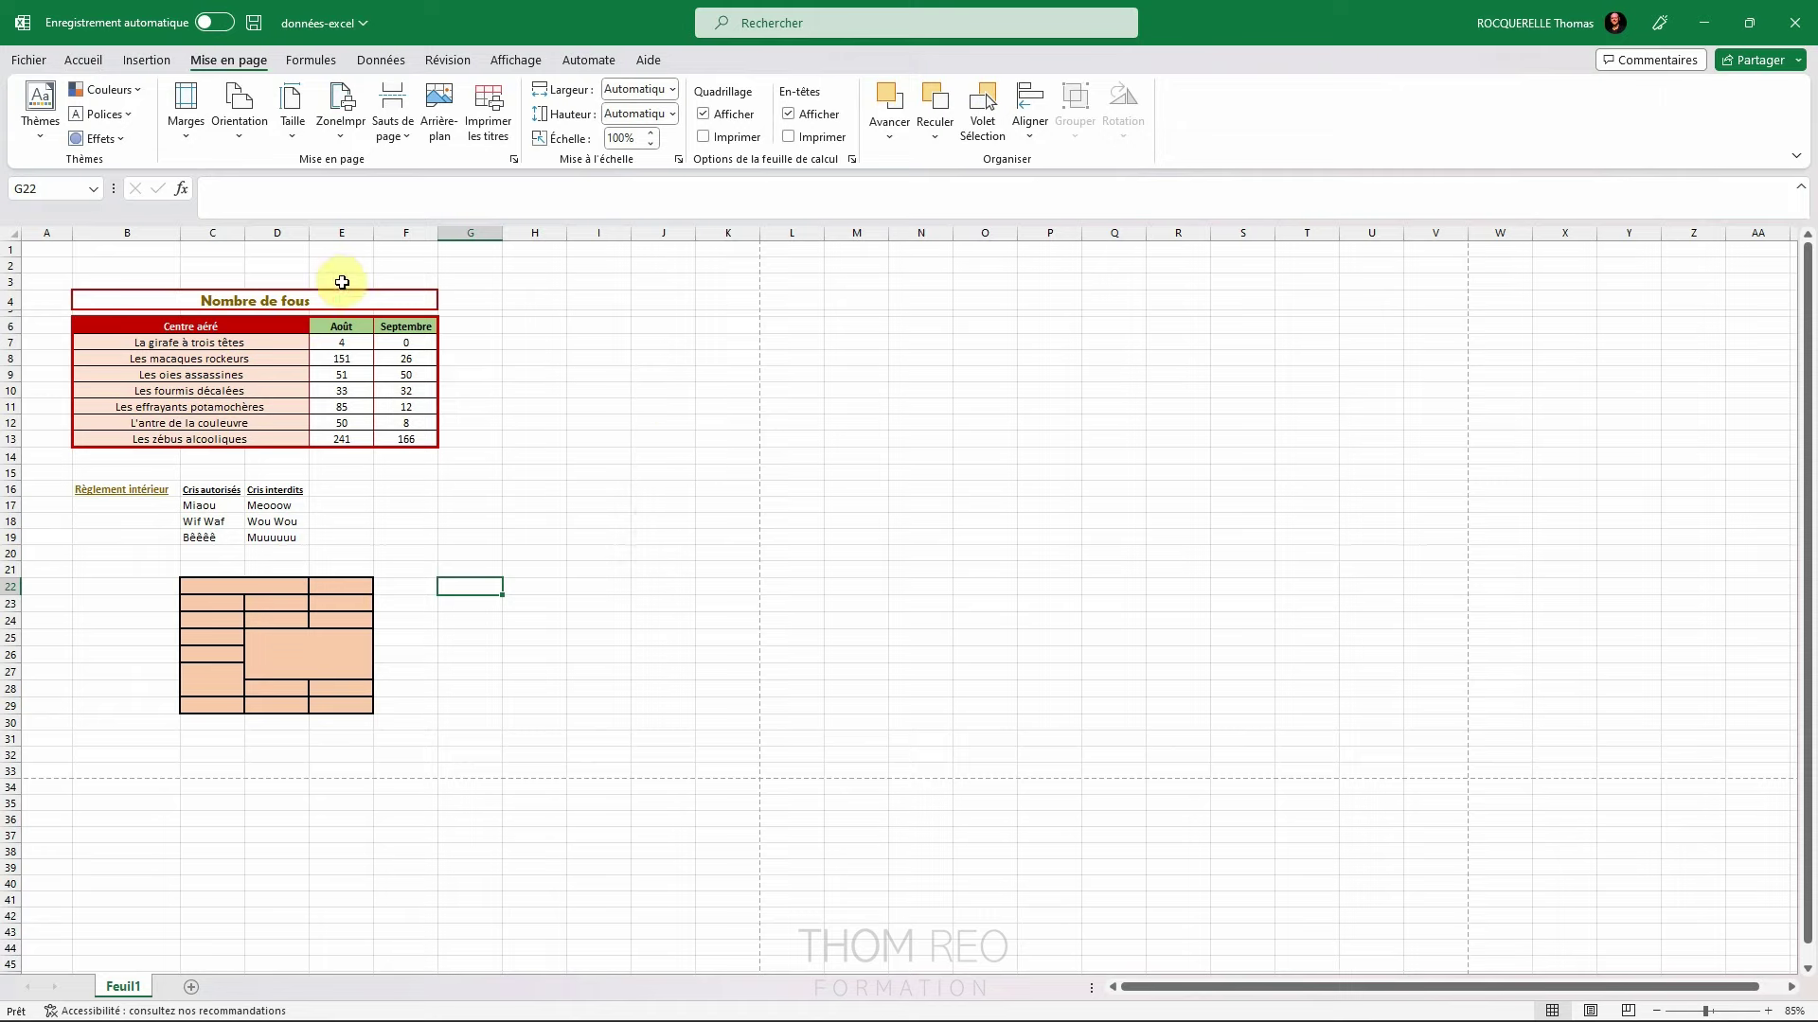
pyautogui.hotkey('ctrl', 'p')
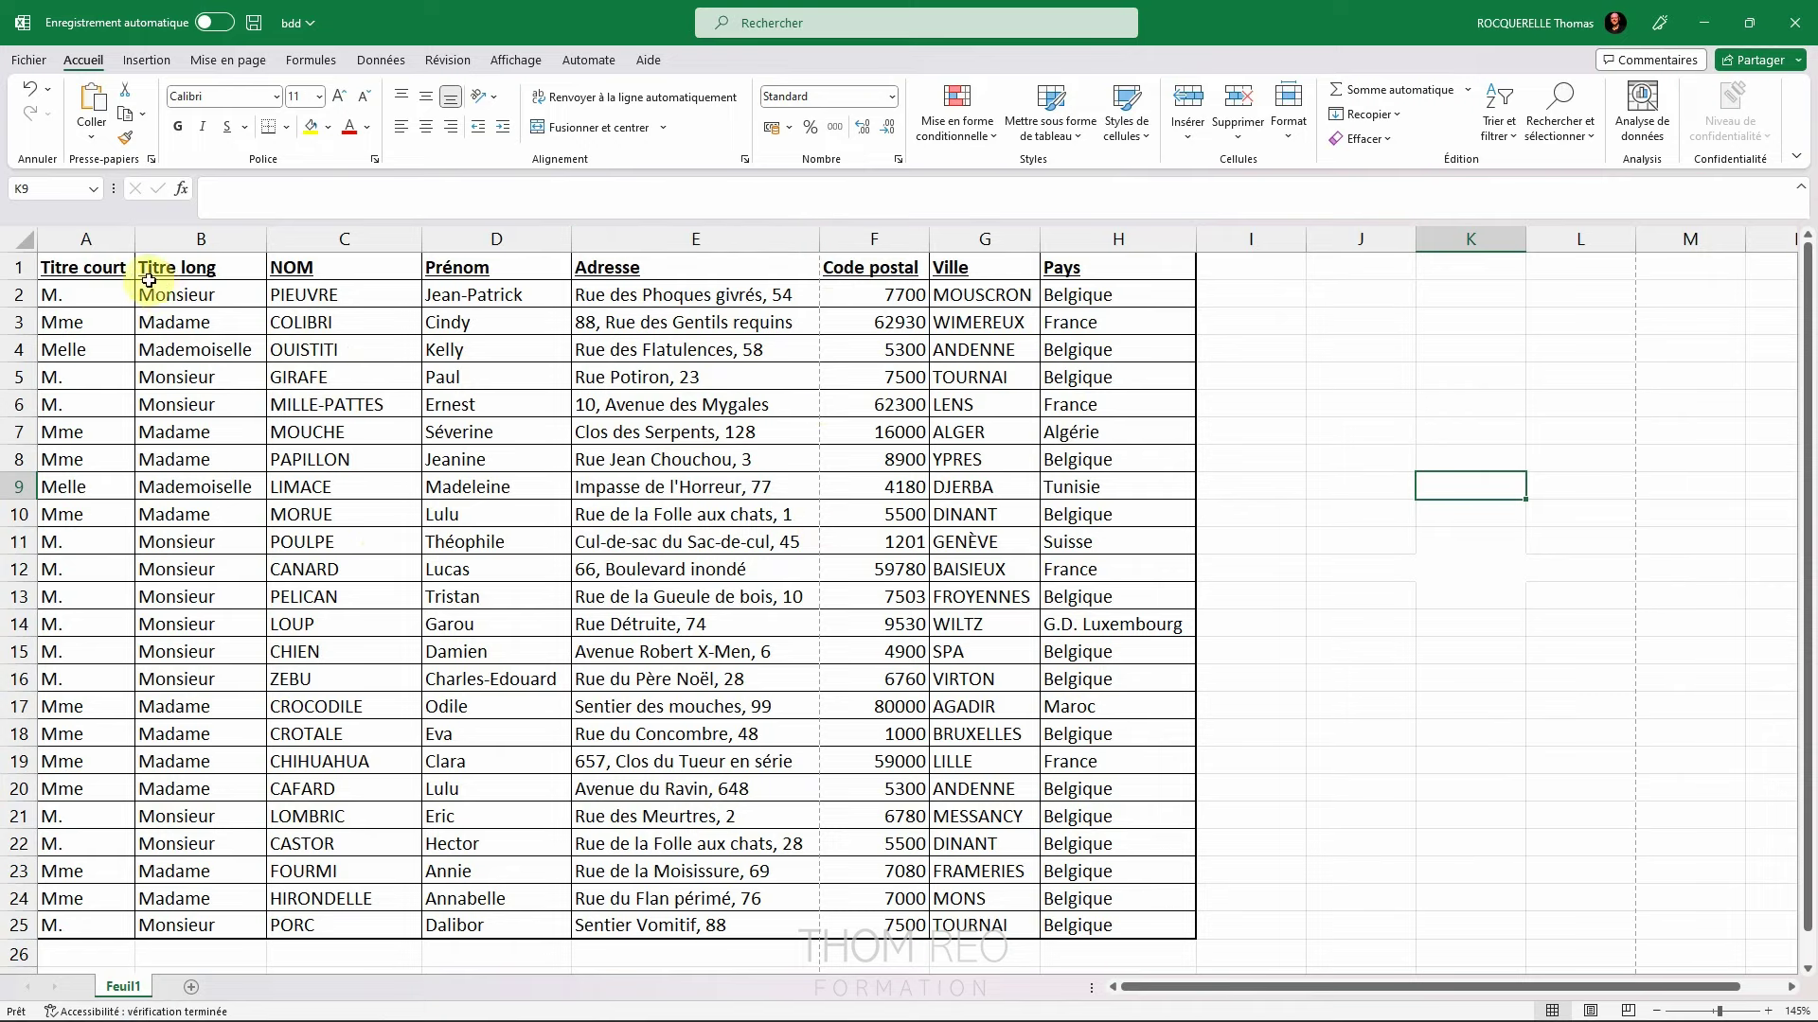
# Step: Set print scaling to 'Ajuster la feuille à une page' so all columns fit one page
pyautogui.hotkey('ctrl', 'p')
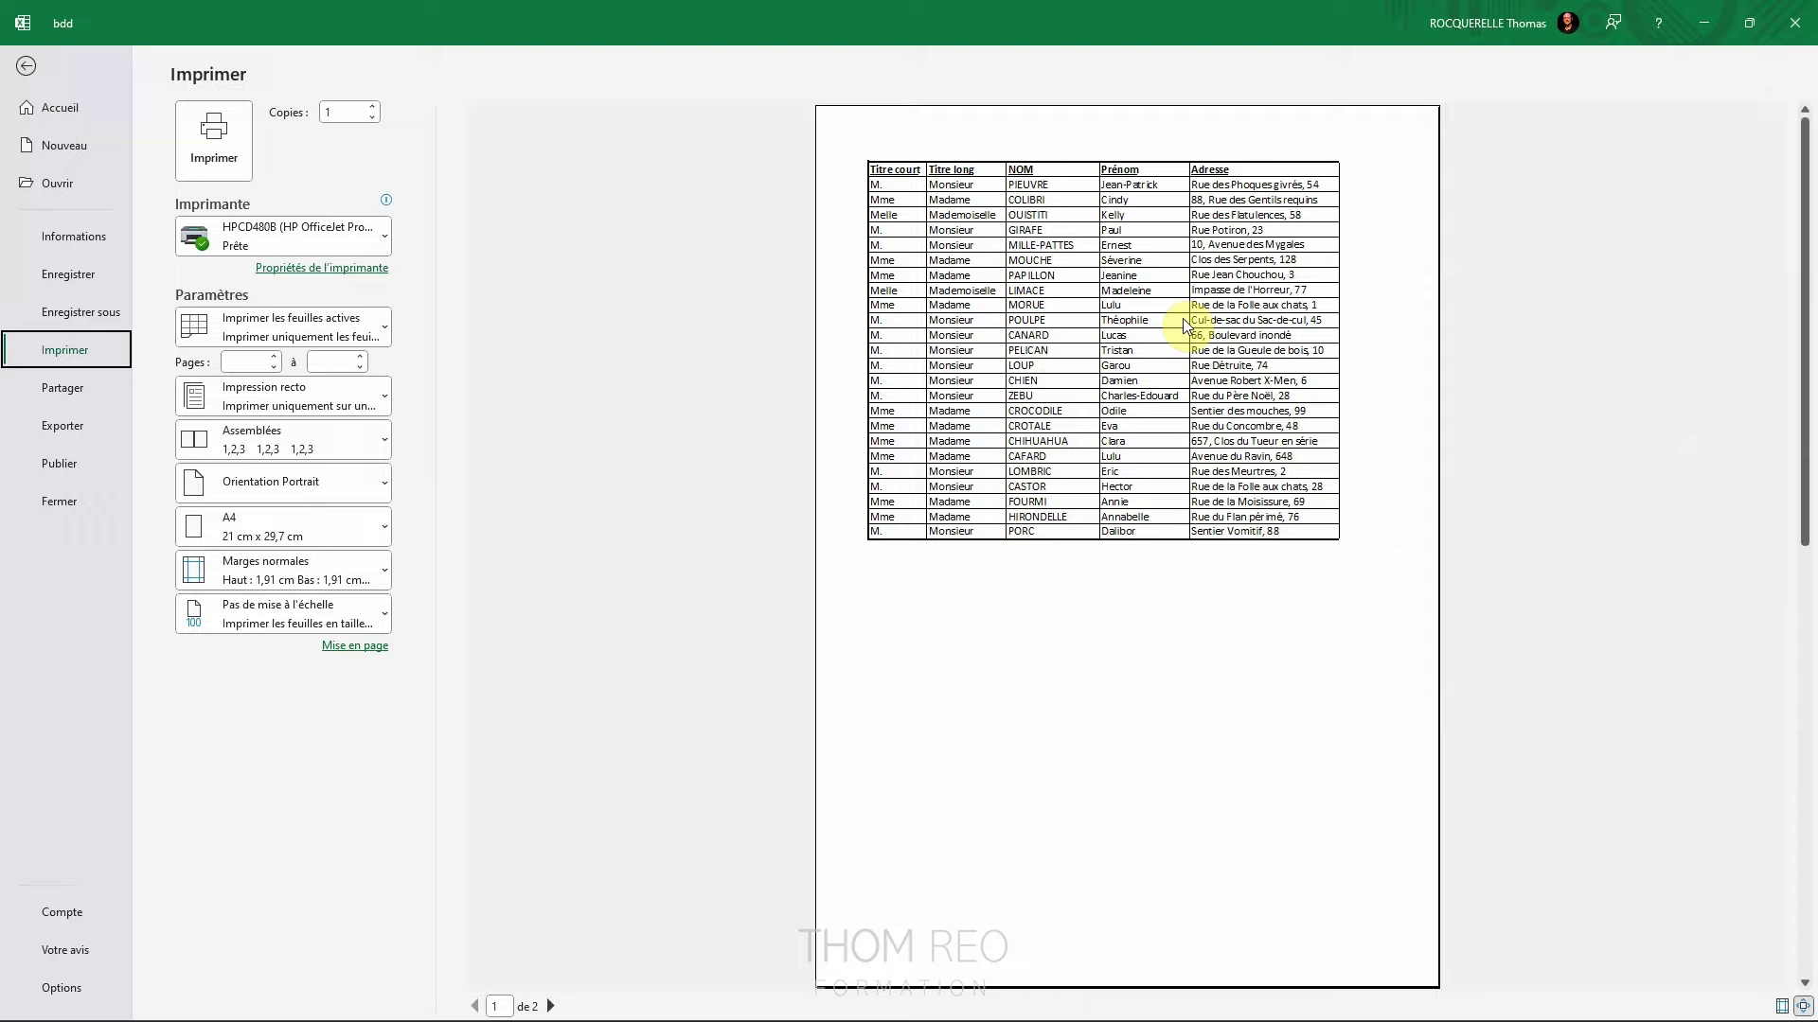
pyautogui.scroll(-1, 1183, 319)
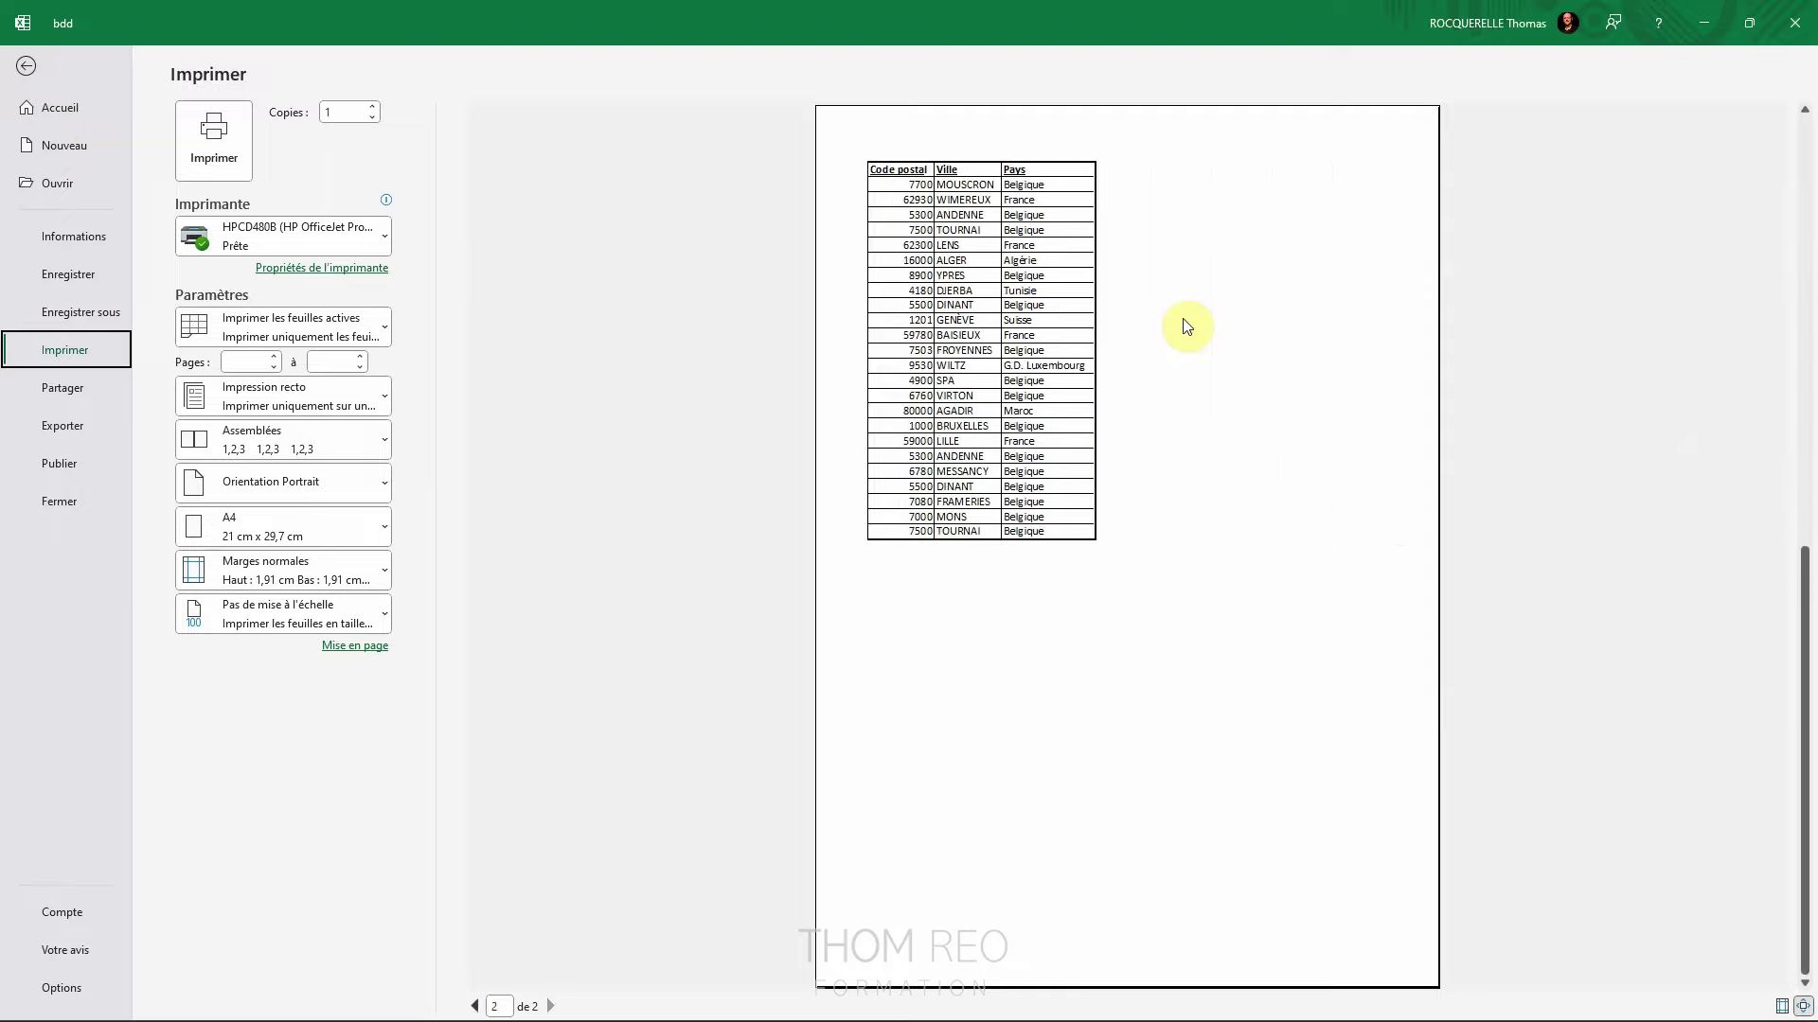
pyautogui.scroll(1, 1186, 327)
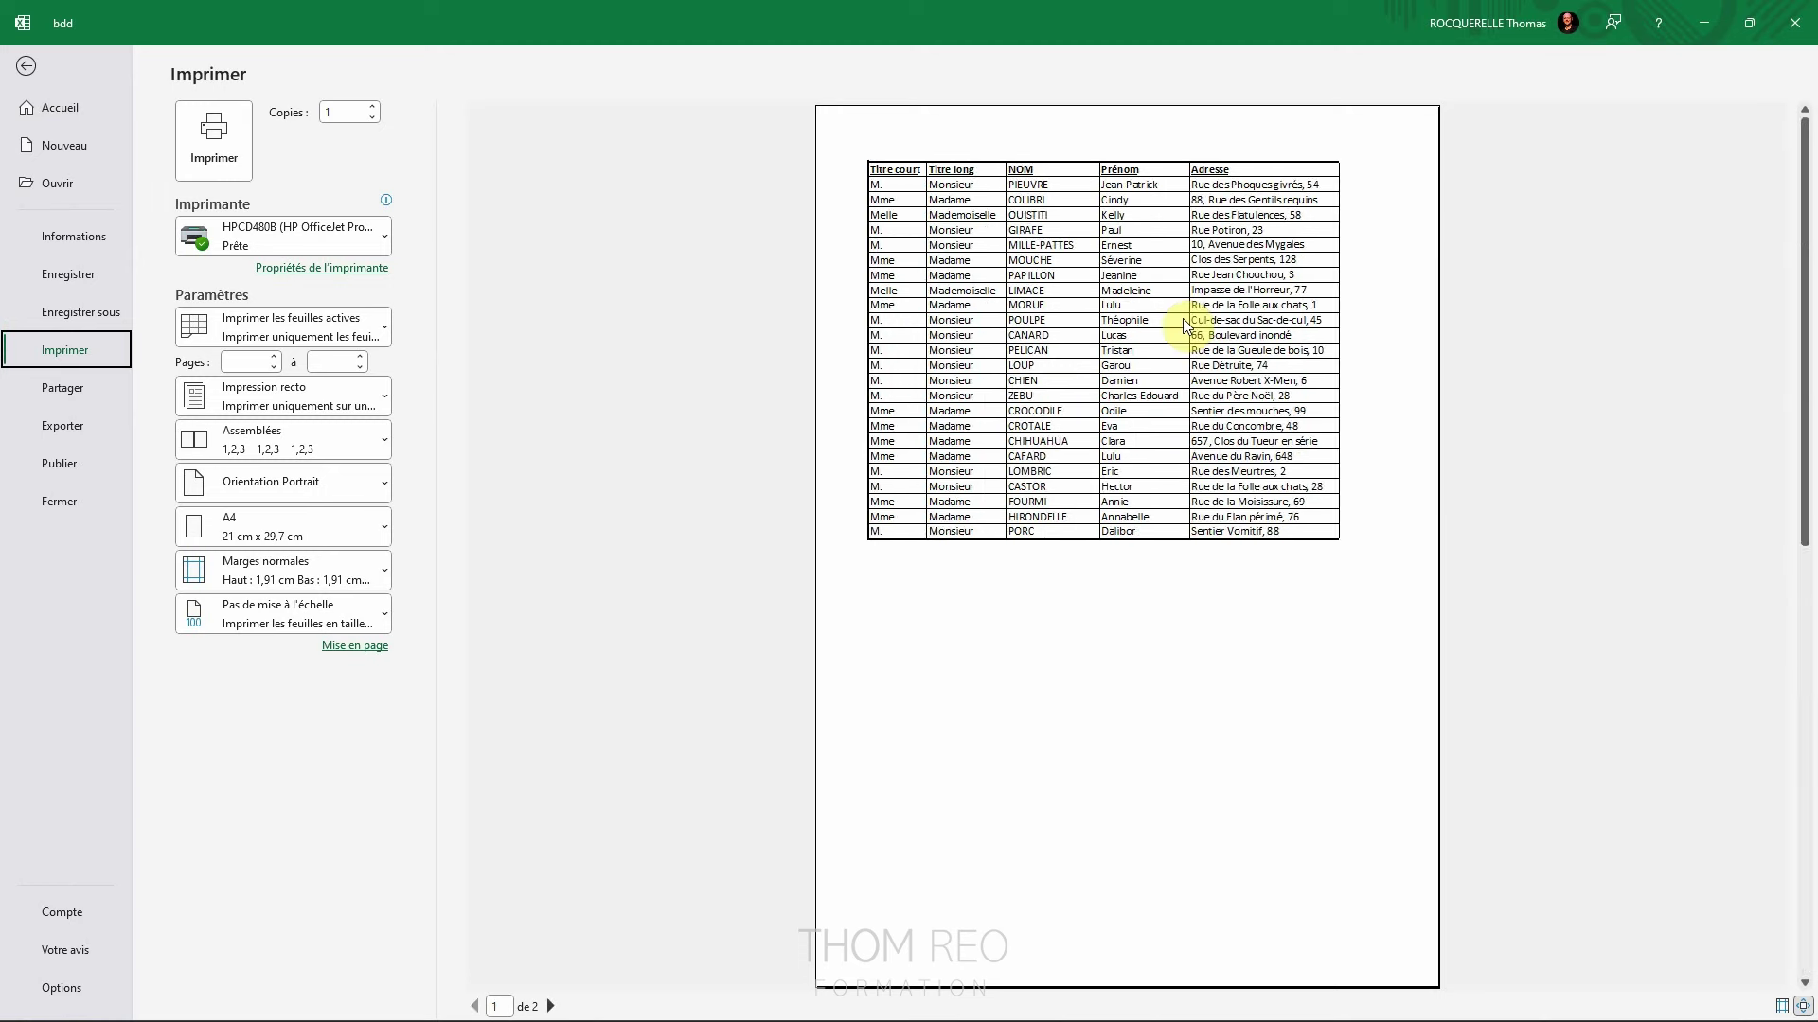
pyautogui.scroll(-1, 1186, 326)
pyautogui.scroll(1, 1187, 327)
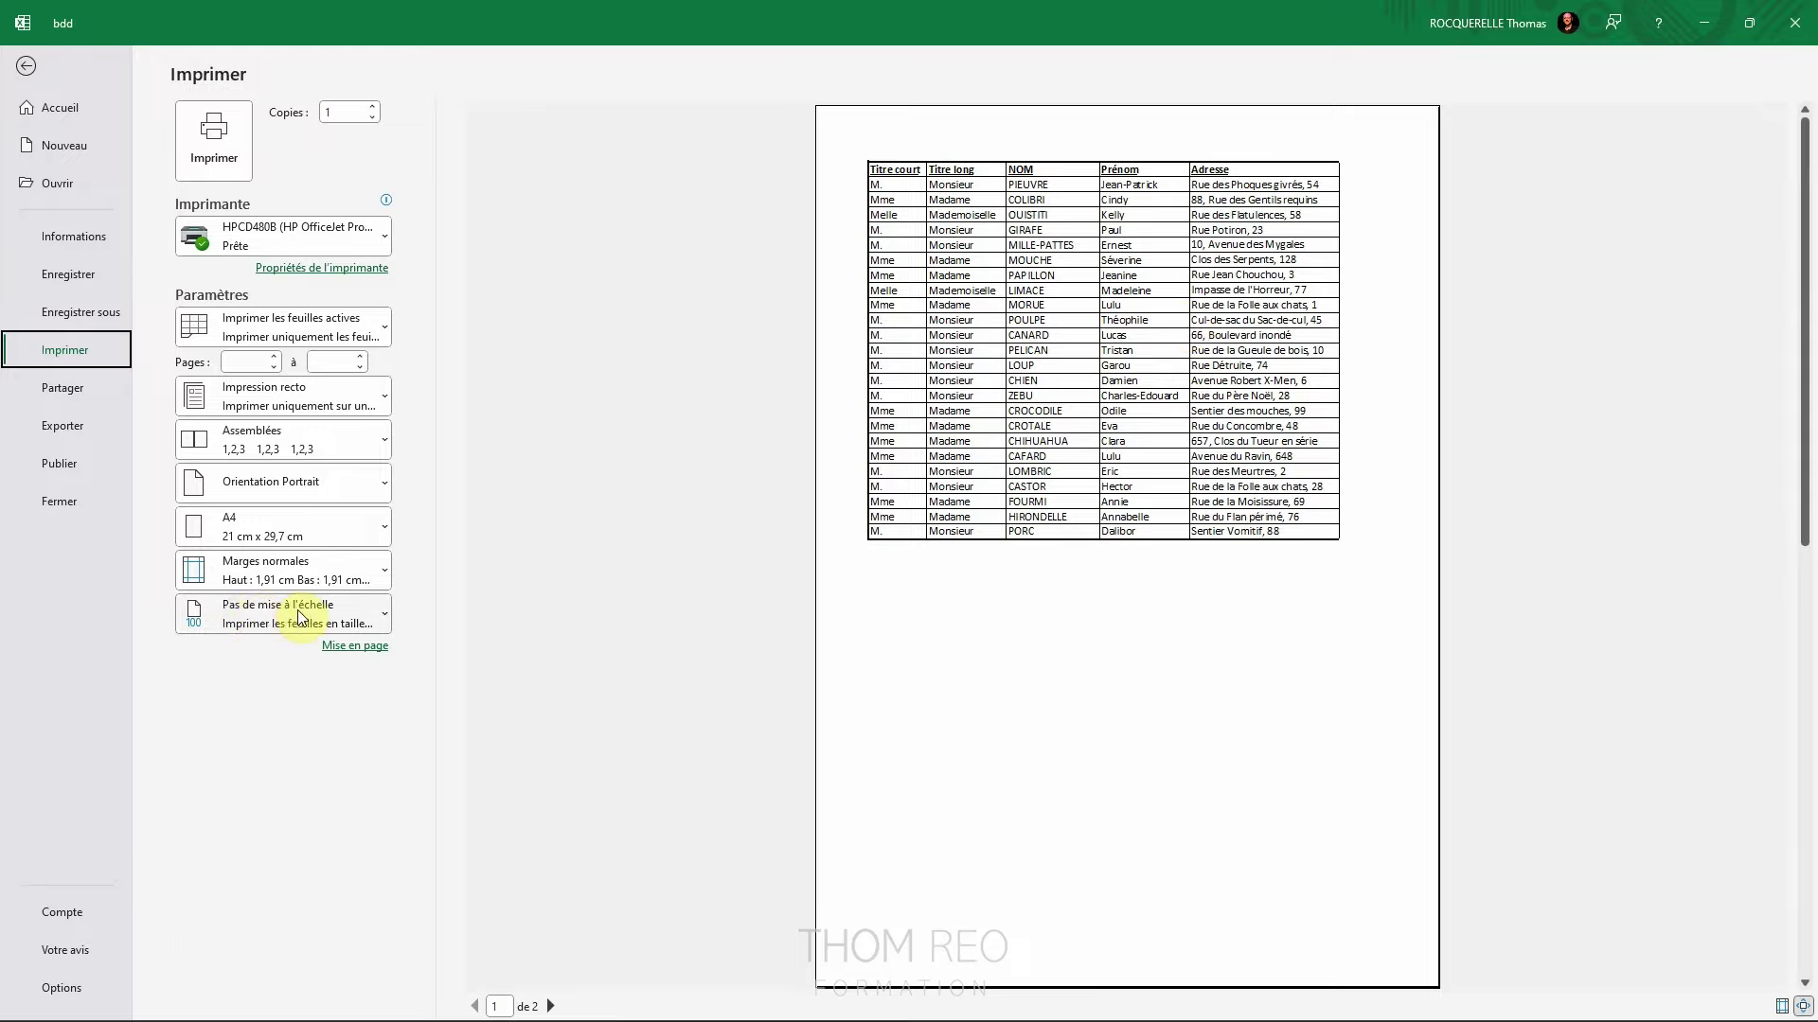
pyautogui.click(300, 616)
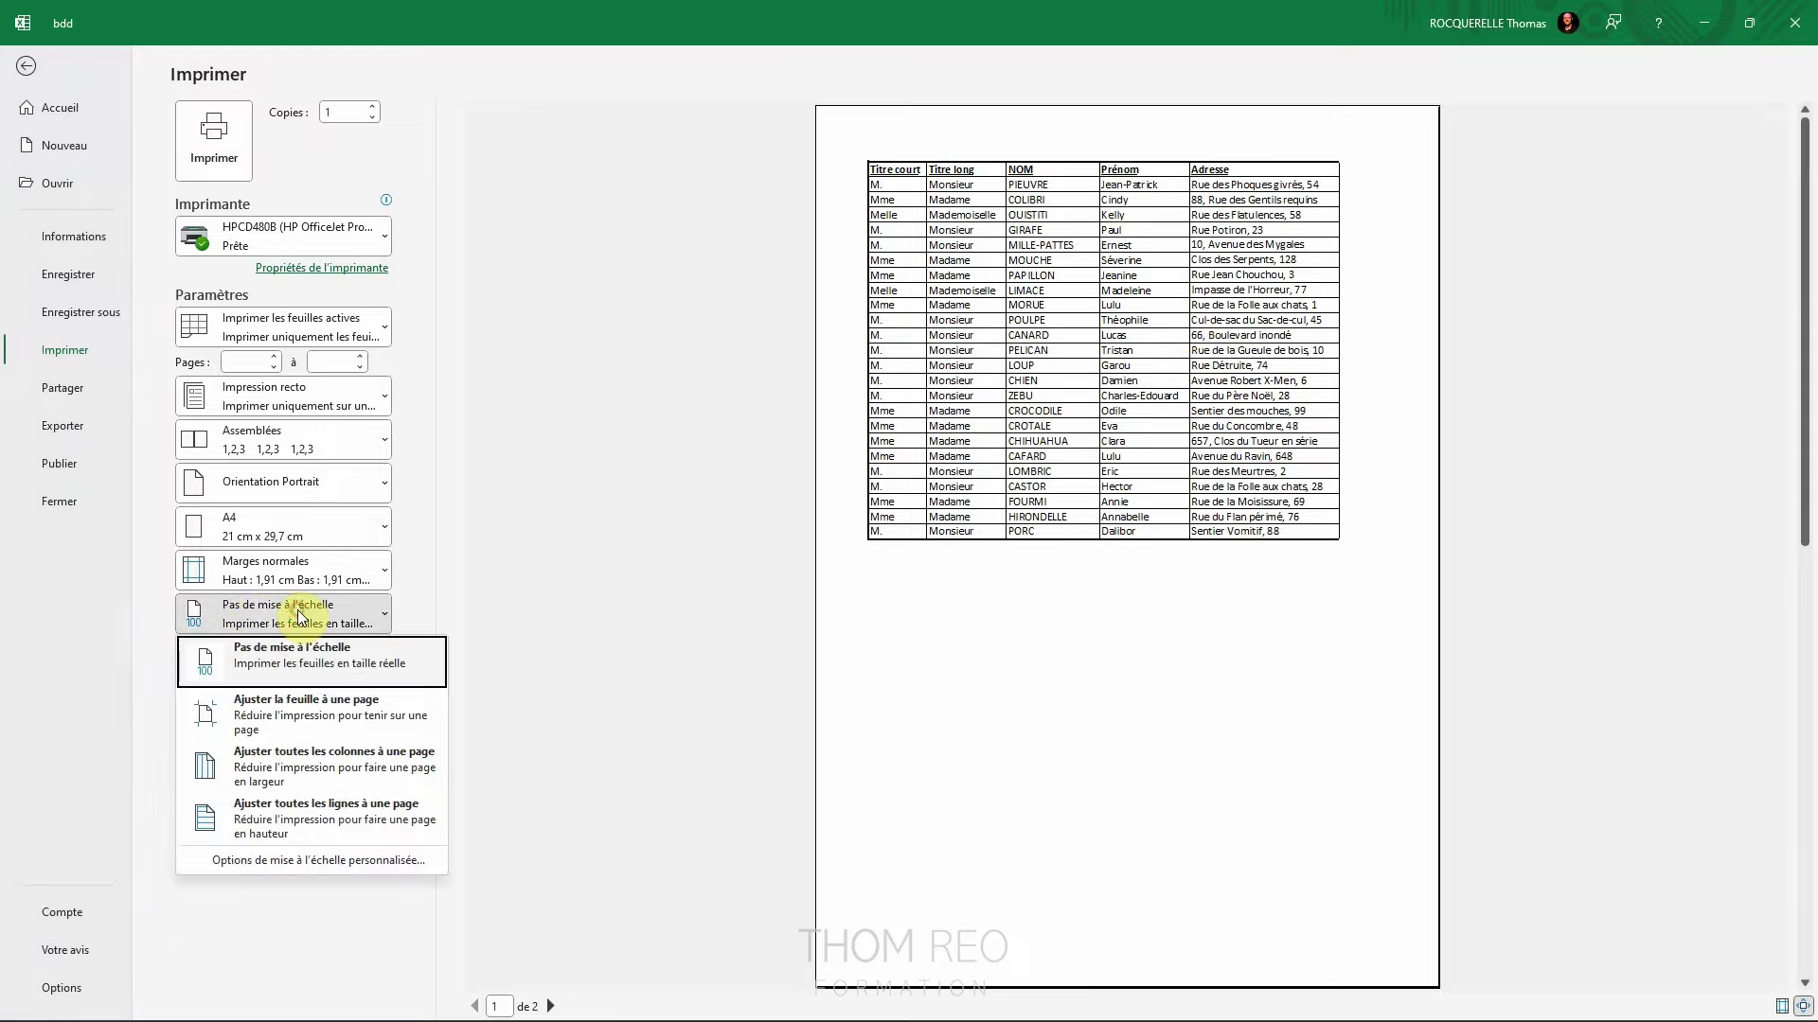
pyautogui.click(292, 719)
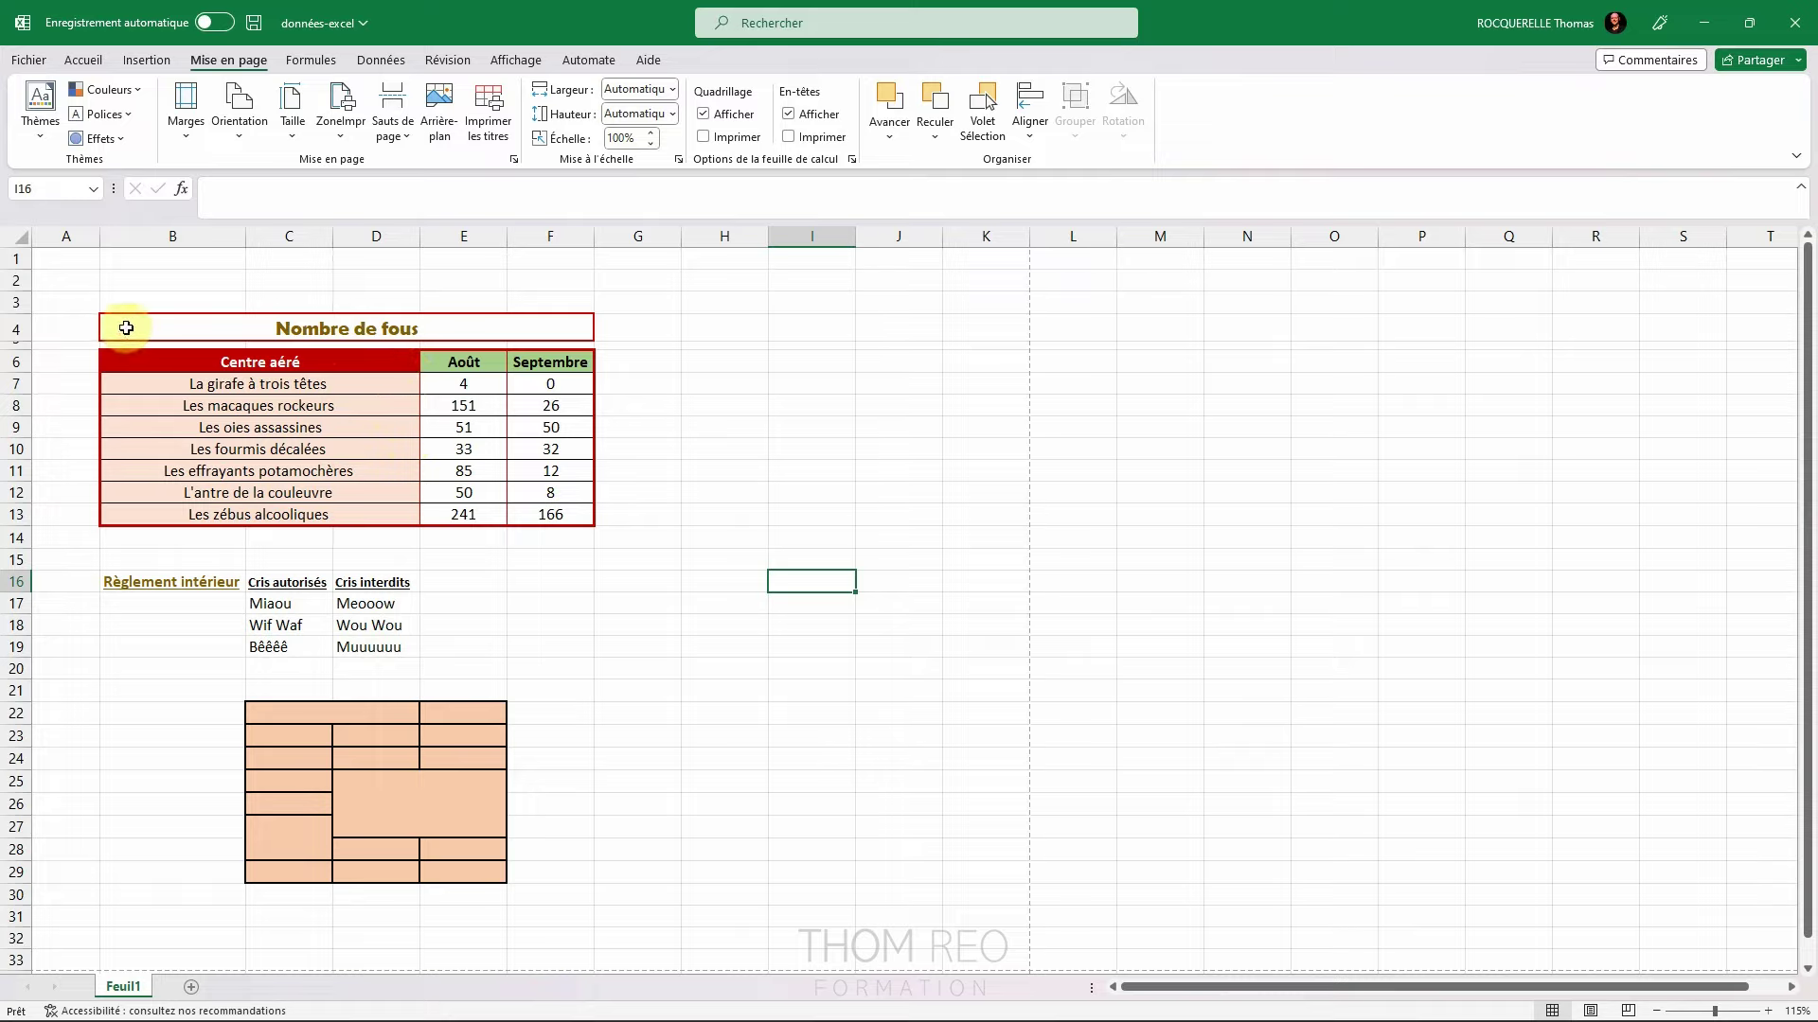
# Step: Define A3:G14 (the Nombre de fous table) as the print area and check the preview
pyautogui.moveTo(130, 333)
pyautogui.mouseDown()
pyautogui.moveTo(523, 437)
pyautogui.moveTo(563, 511)
pyautogui.mouseUp()
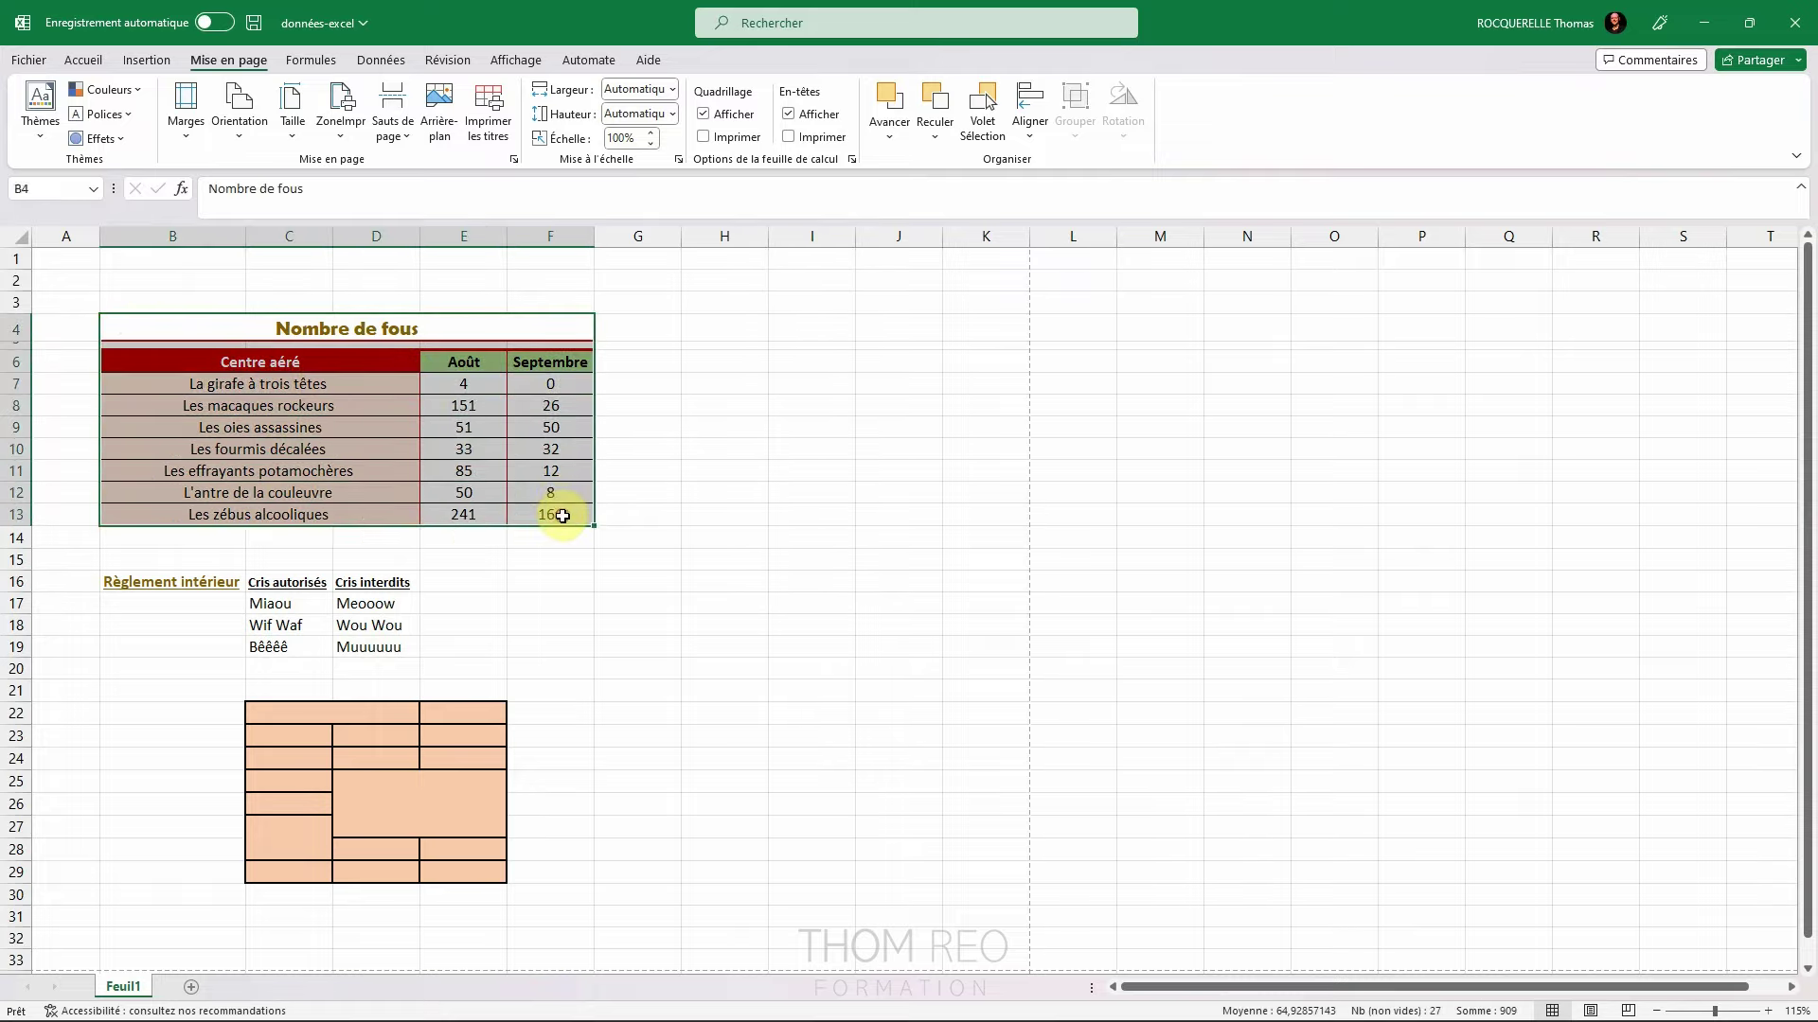
pyautogui.click(77, 300)
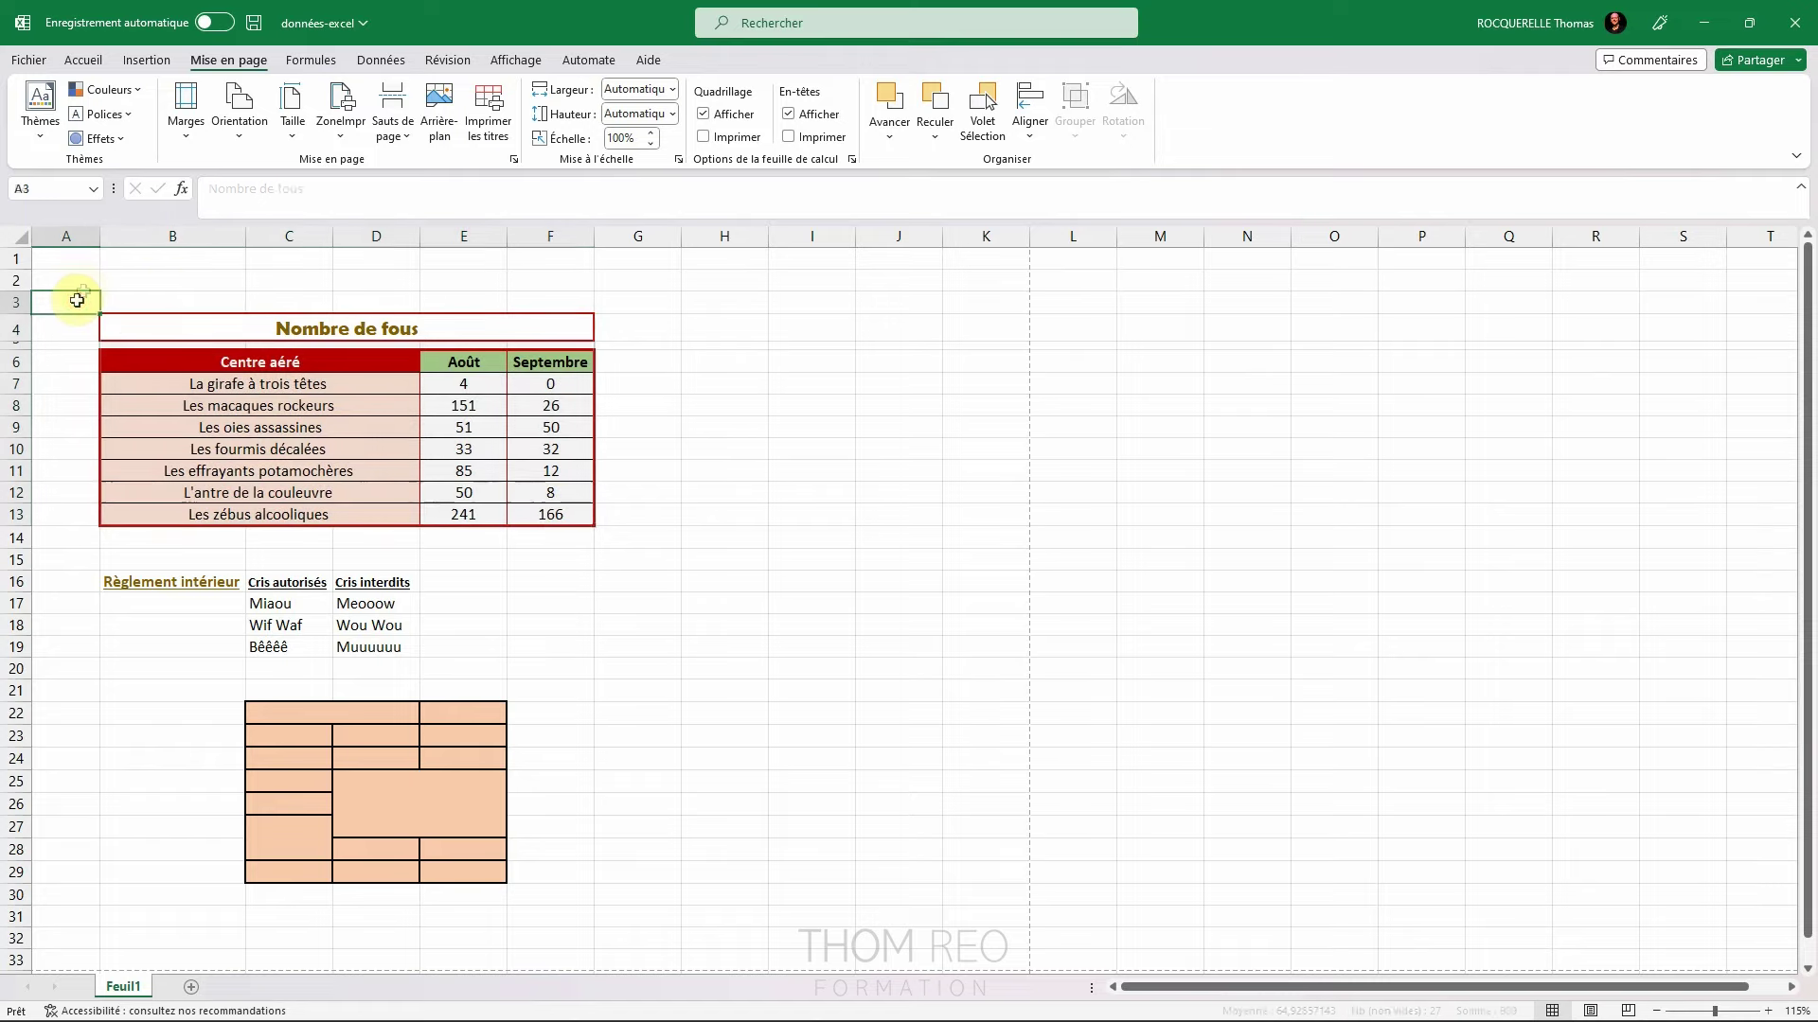
pyautogui.moveTo(77, 300); pyautogui.dragTo(627, 537)
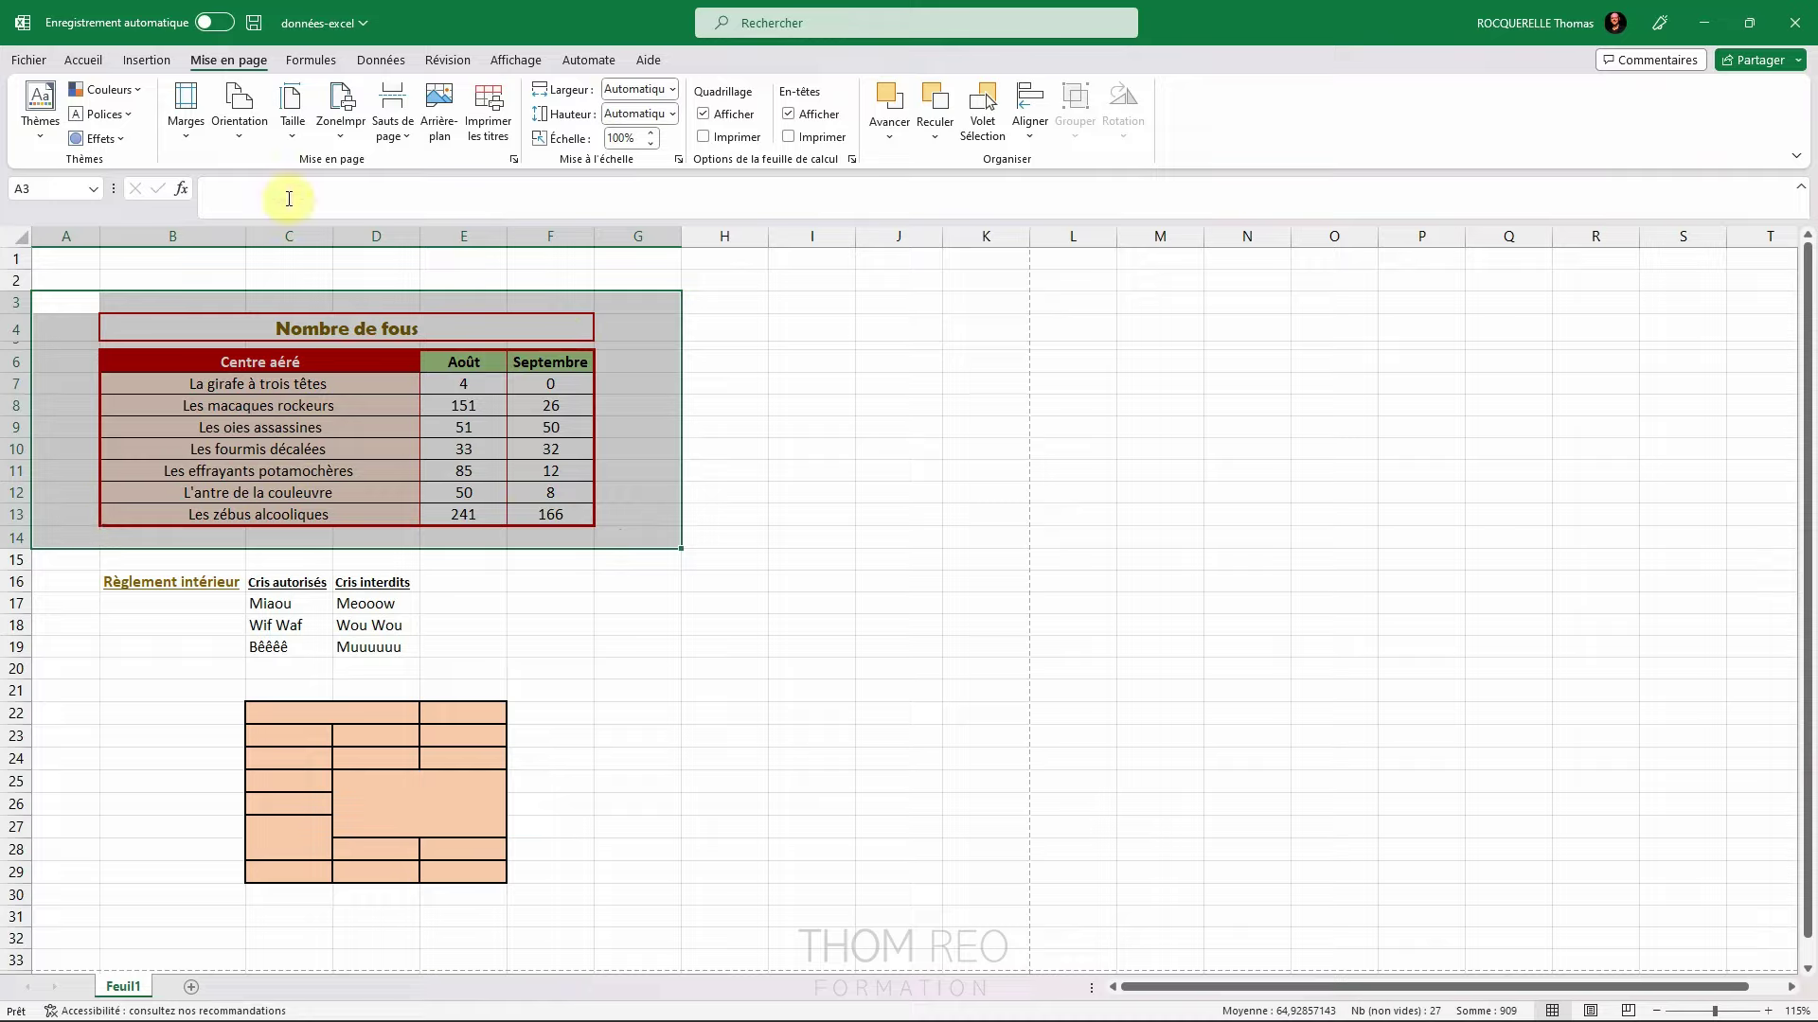
pyautogui.click(351, 132)
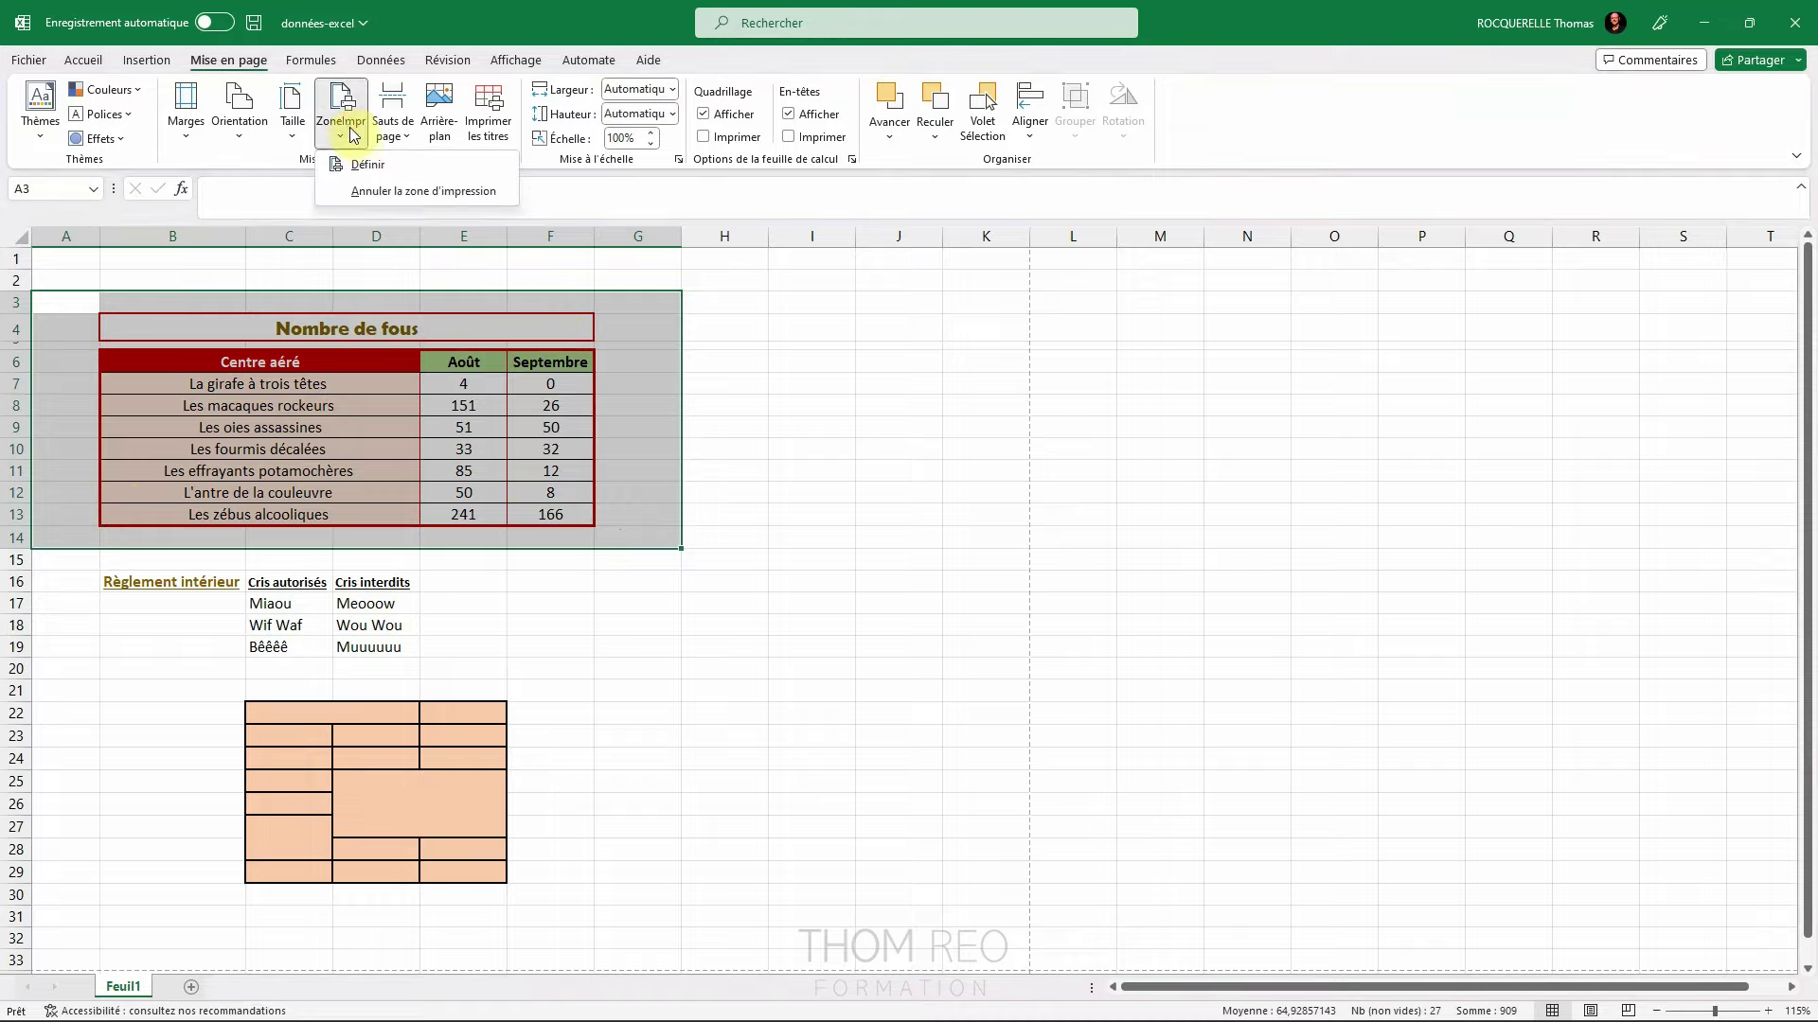
pyautogui.click(401, 167)
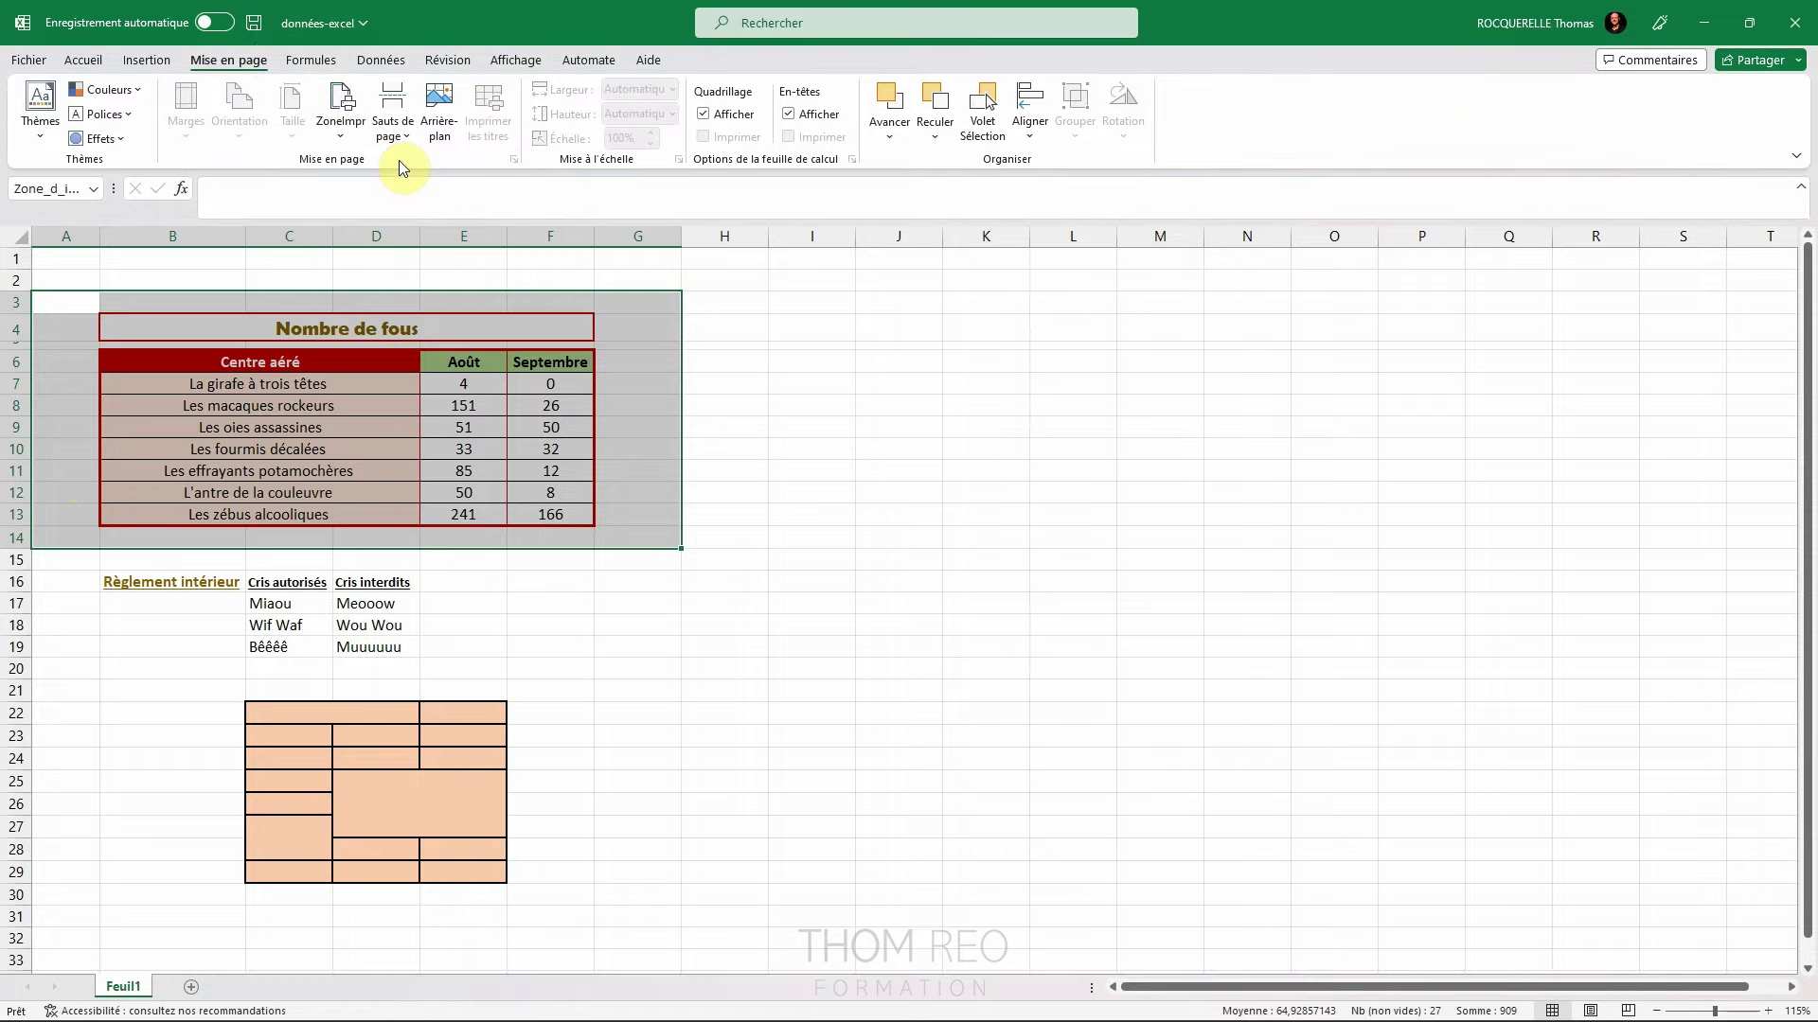
pyautogui.click(28, 60)
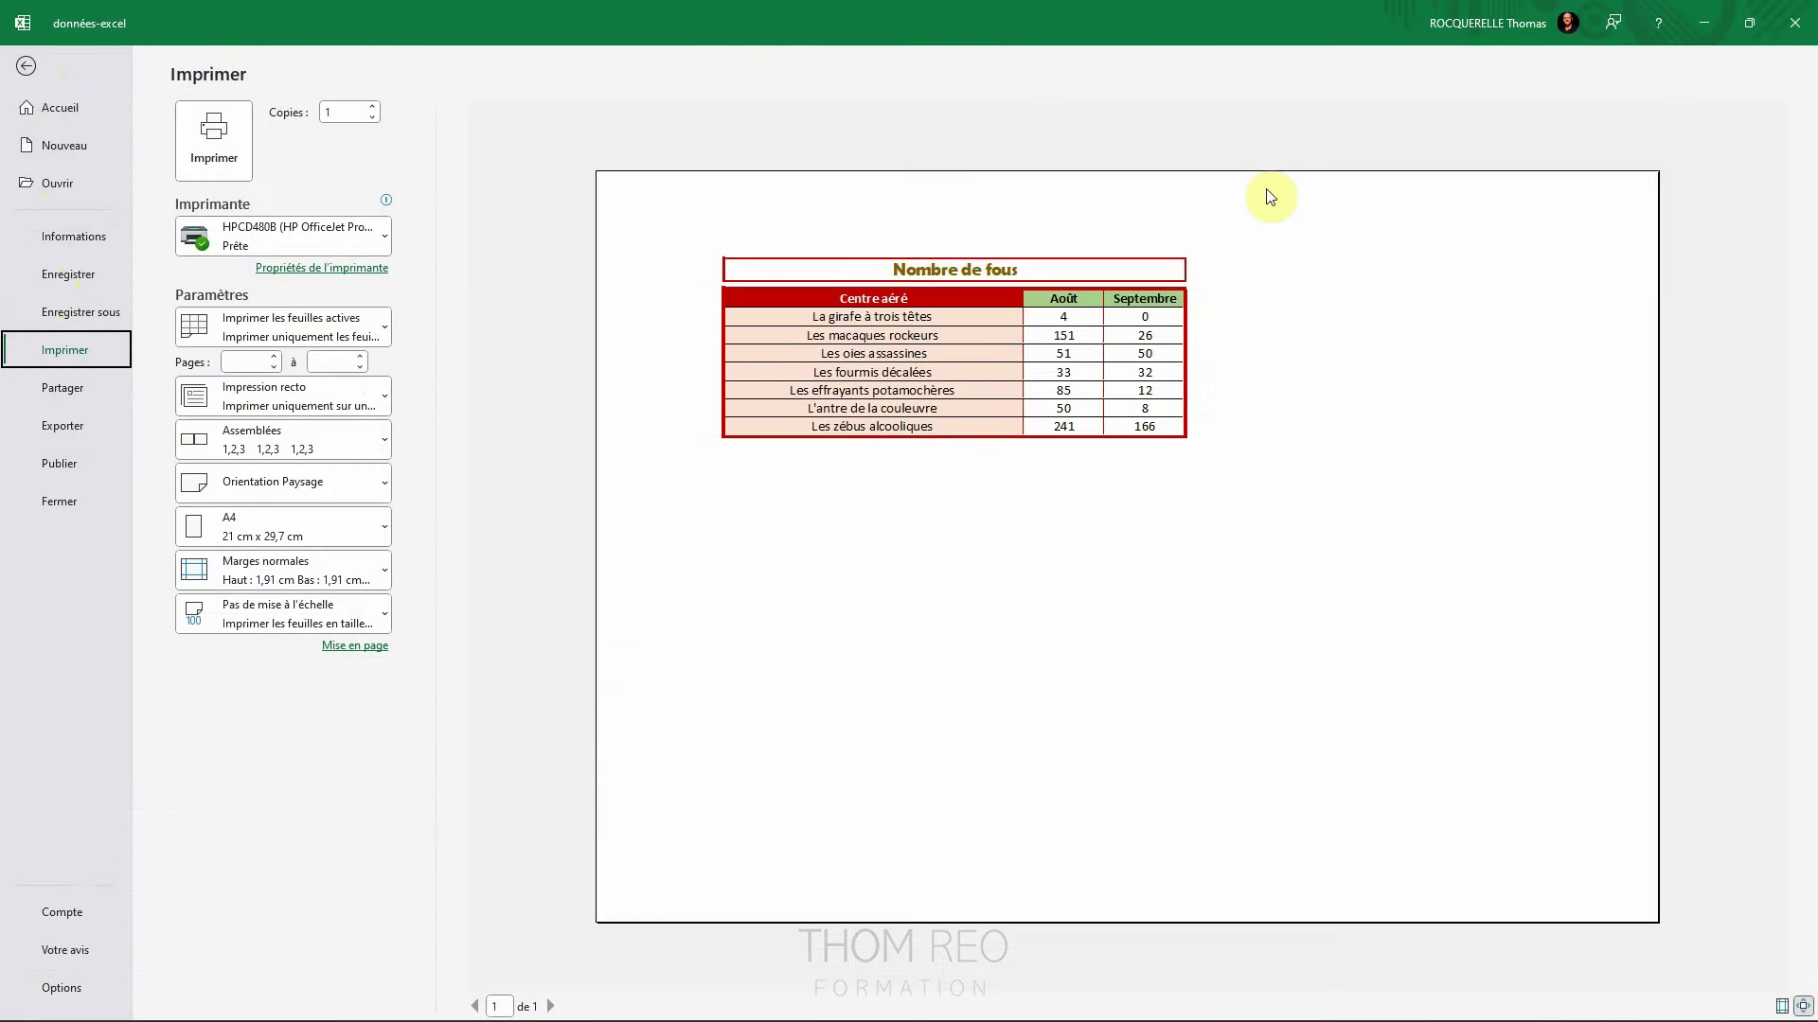
pyautogui.press('Escape')
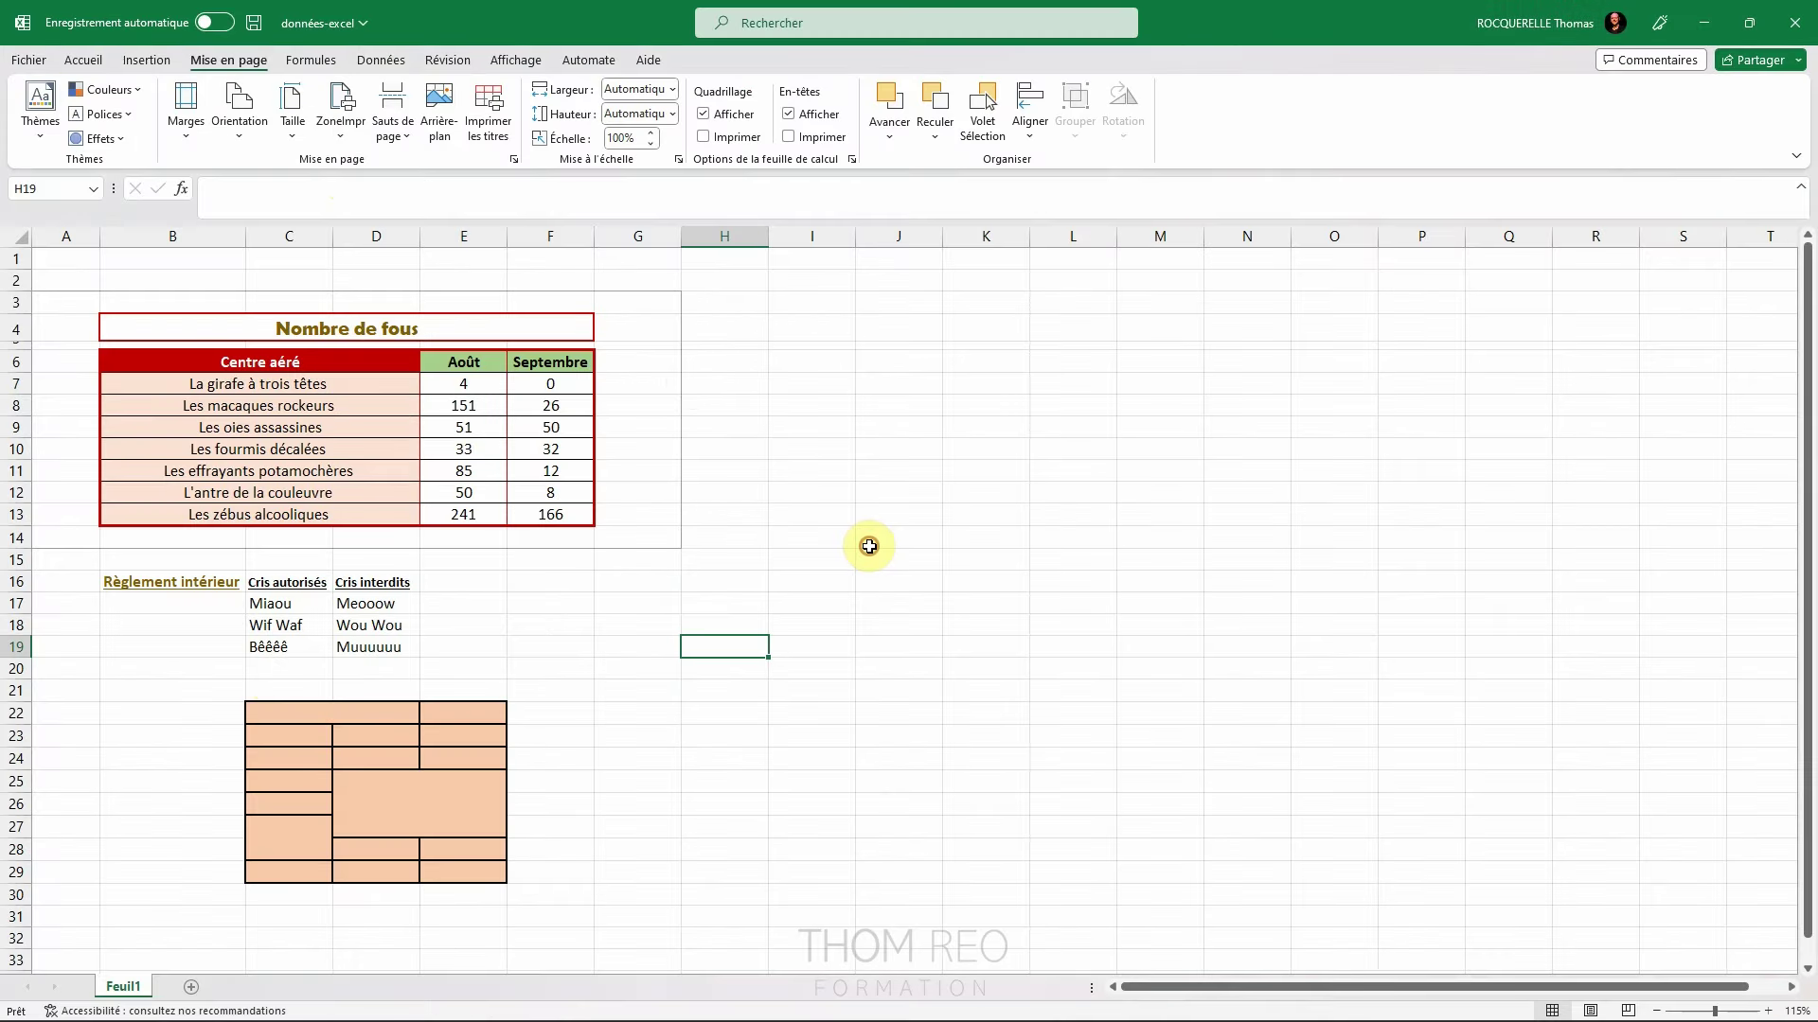
# Step: Remove the A3:G14 print area via ZoneImpr > Annuler la zone d'impression
pyautogui.click(341, 126)
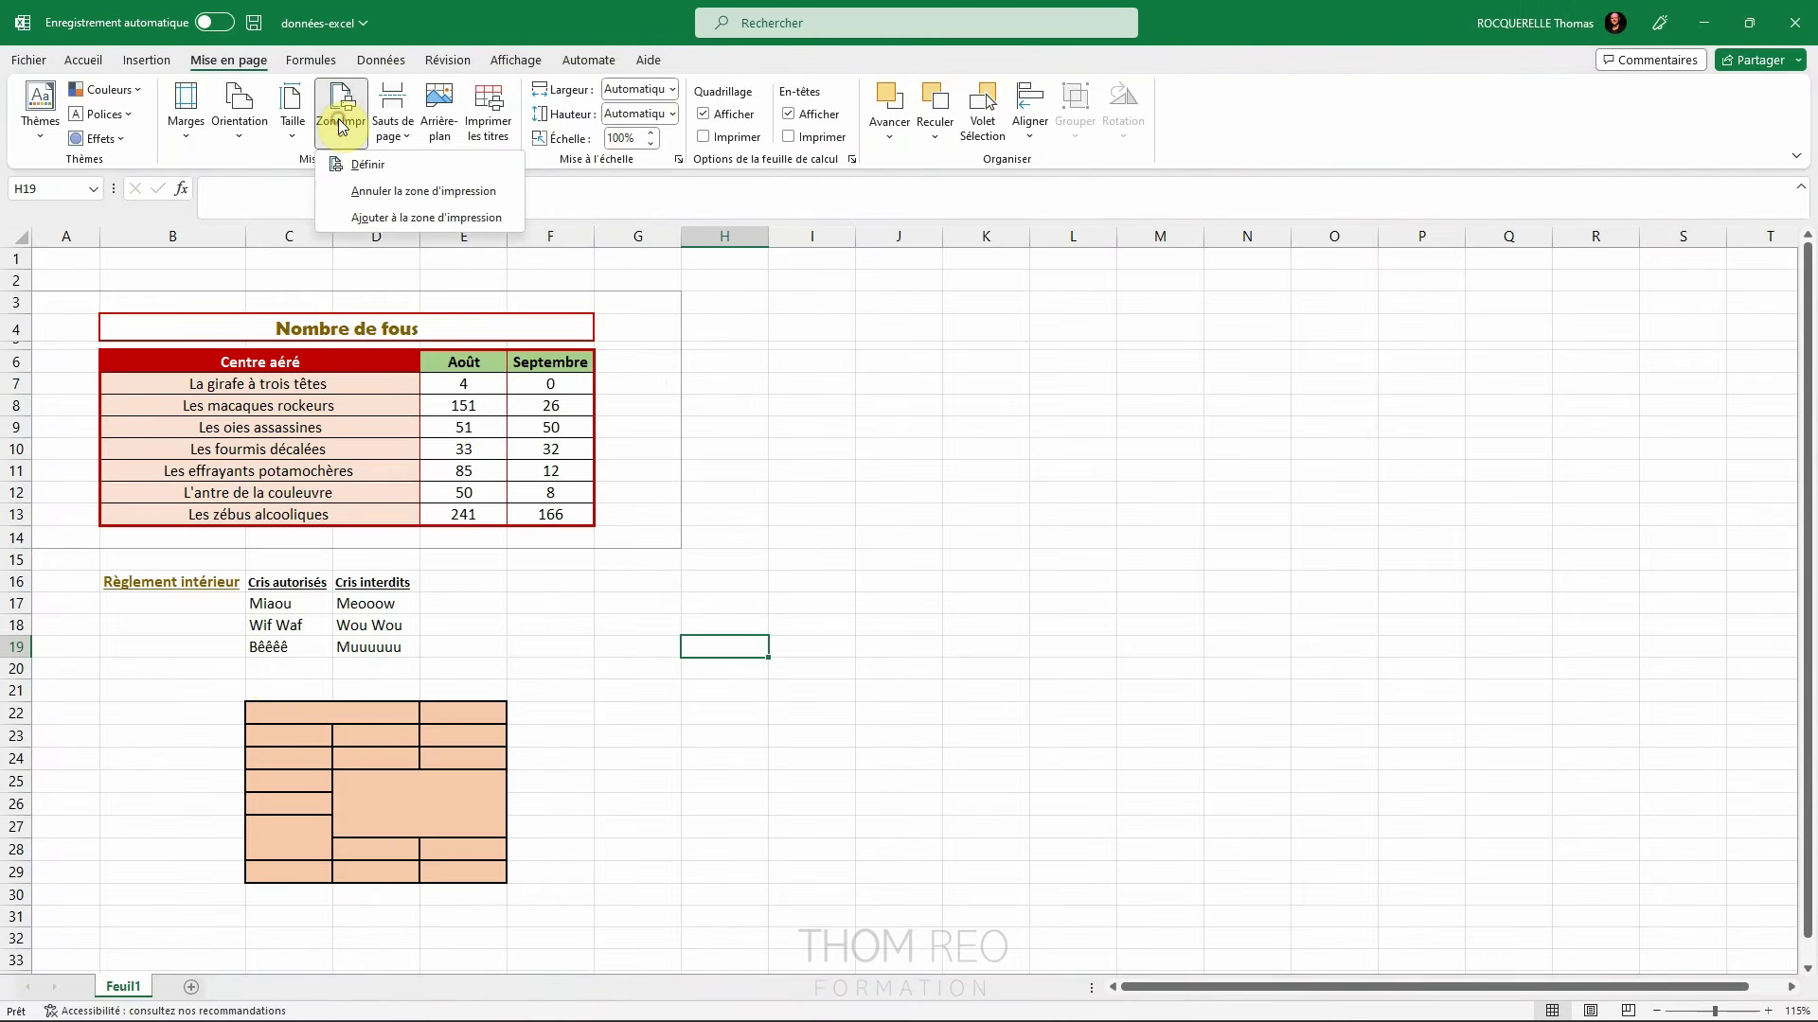
pyautogui.click(384, 200)
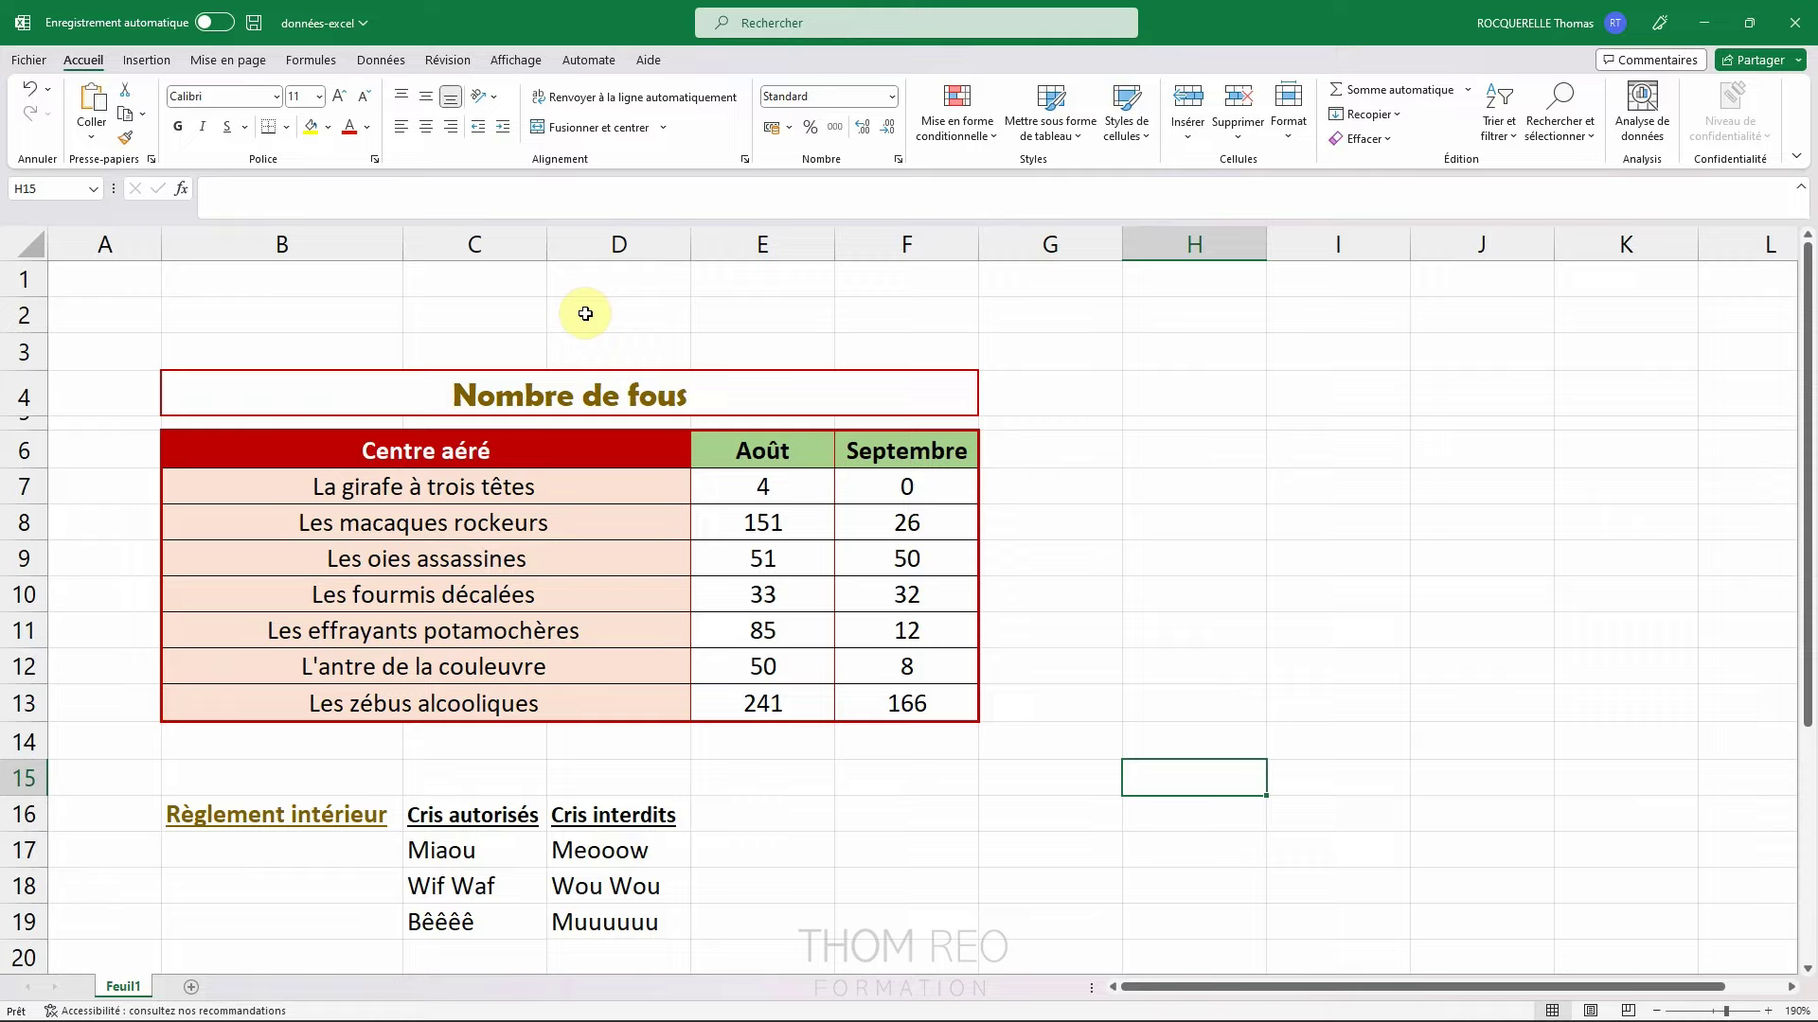
# Step: Tick Quadrillage Imprimer so gridlines print, and confirm them in the print preview
pyautogui.click(229, 57)
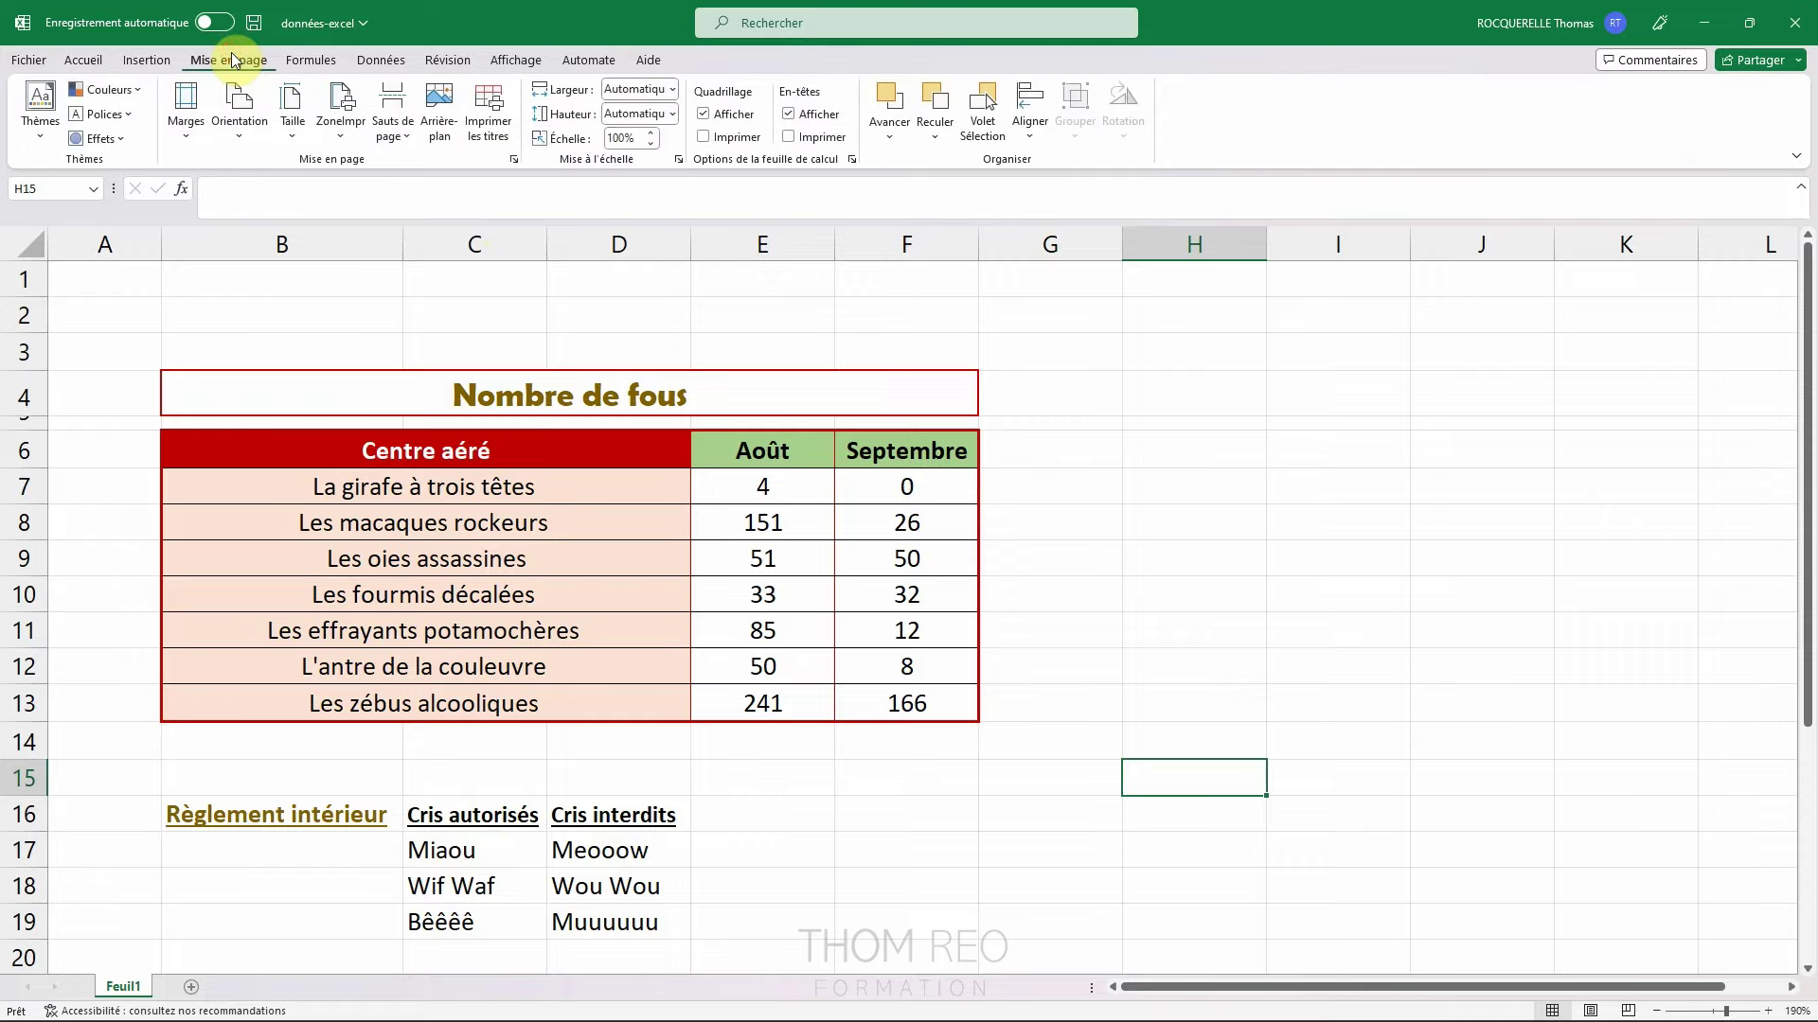
pyautogui.click(706, 116)
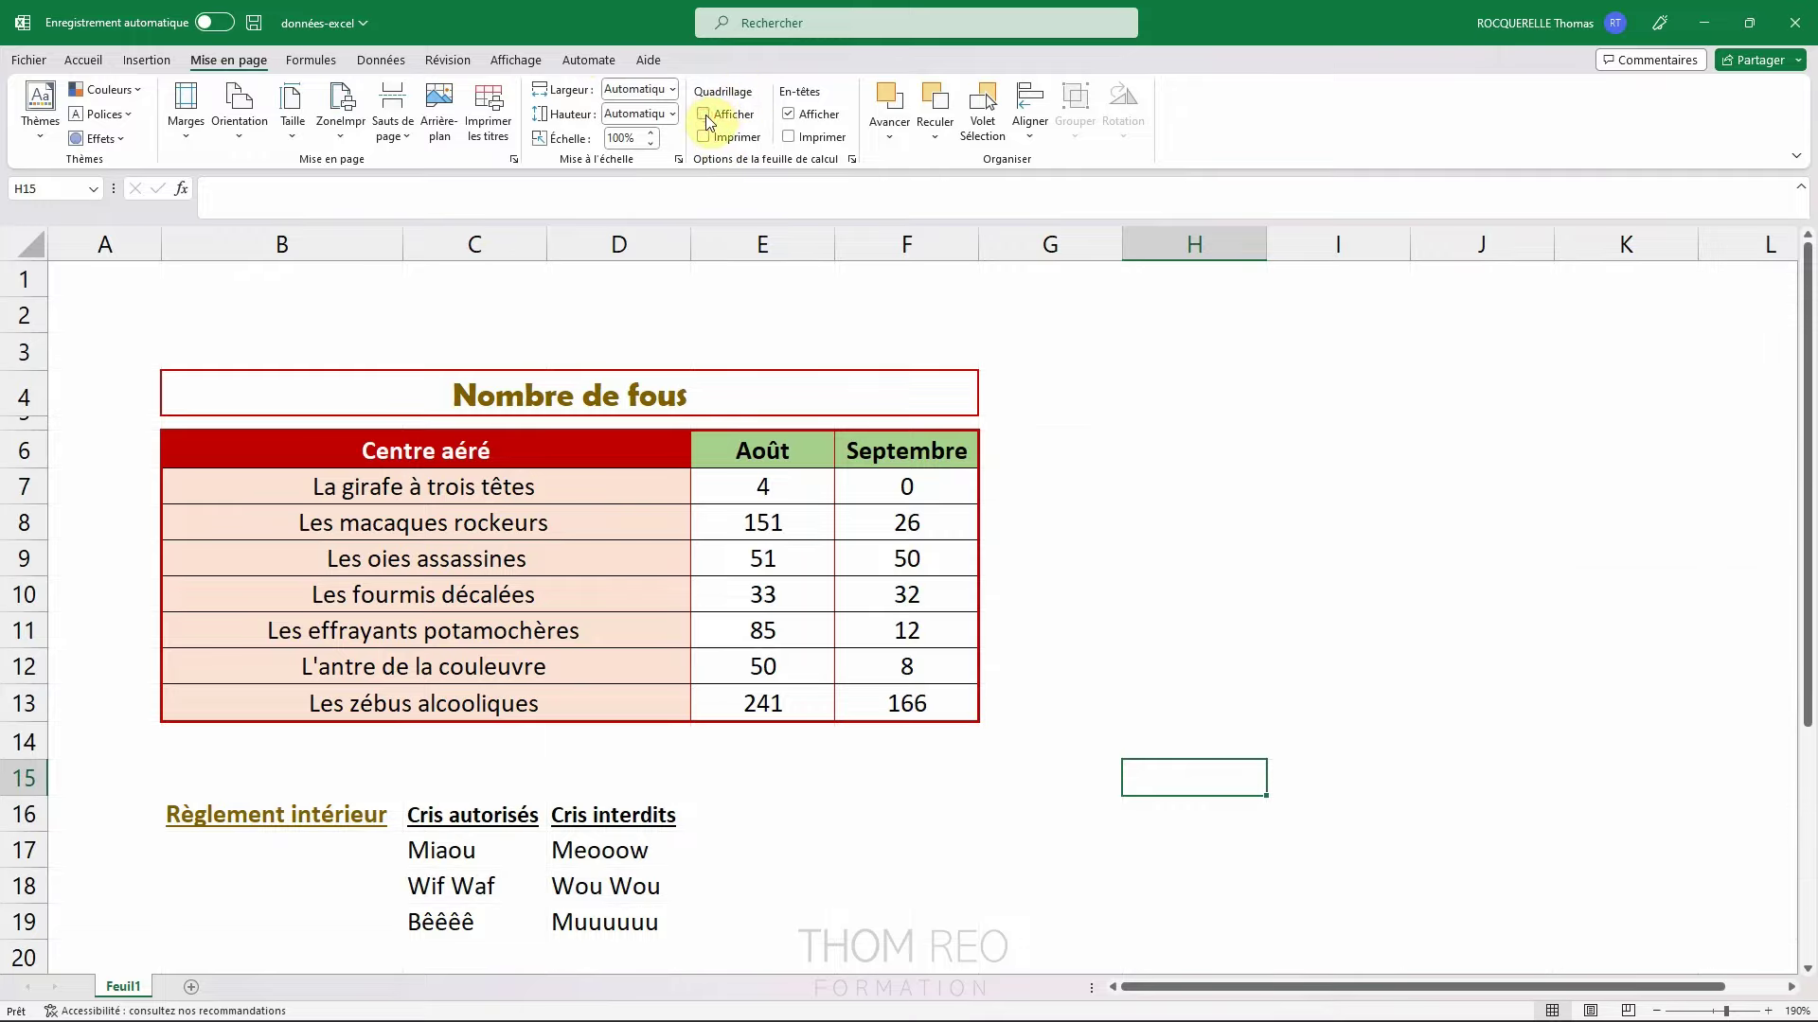
pyautogui.click(705, 116)
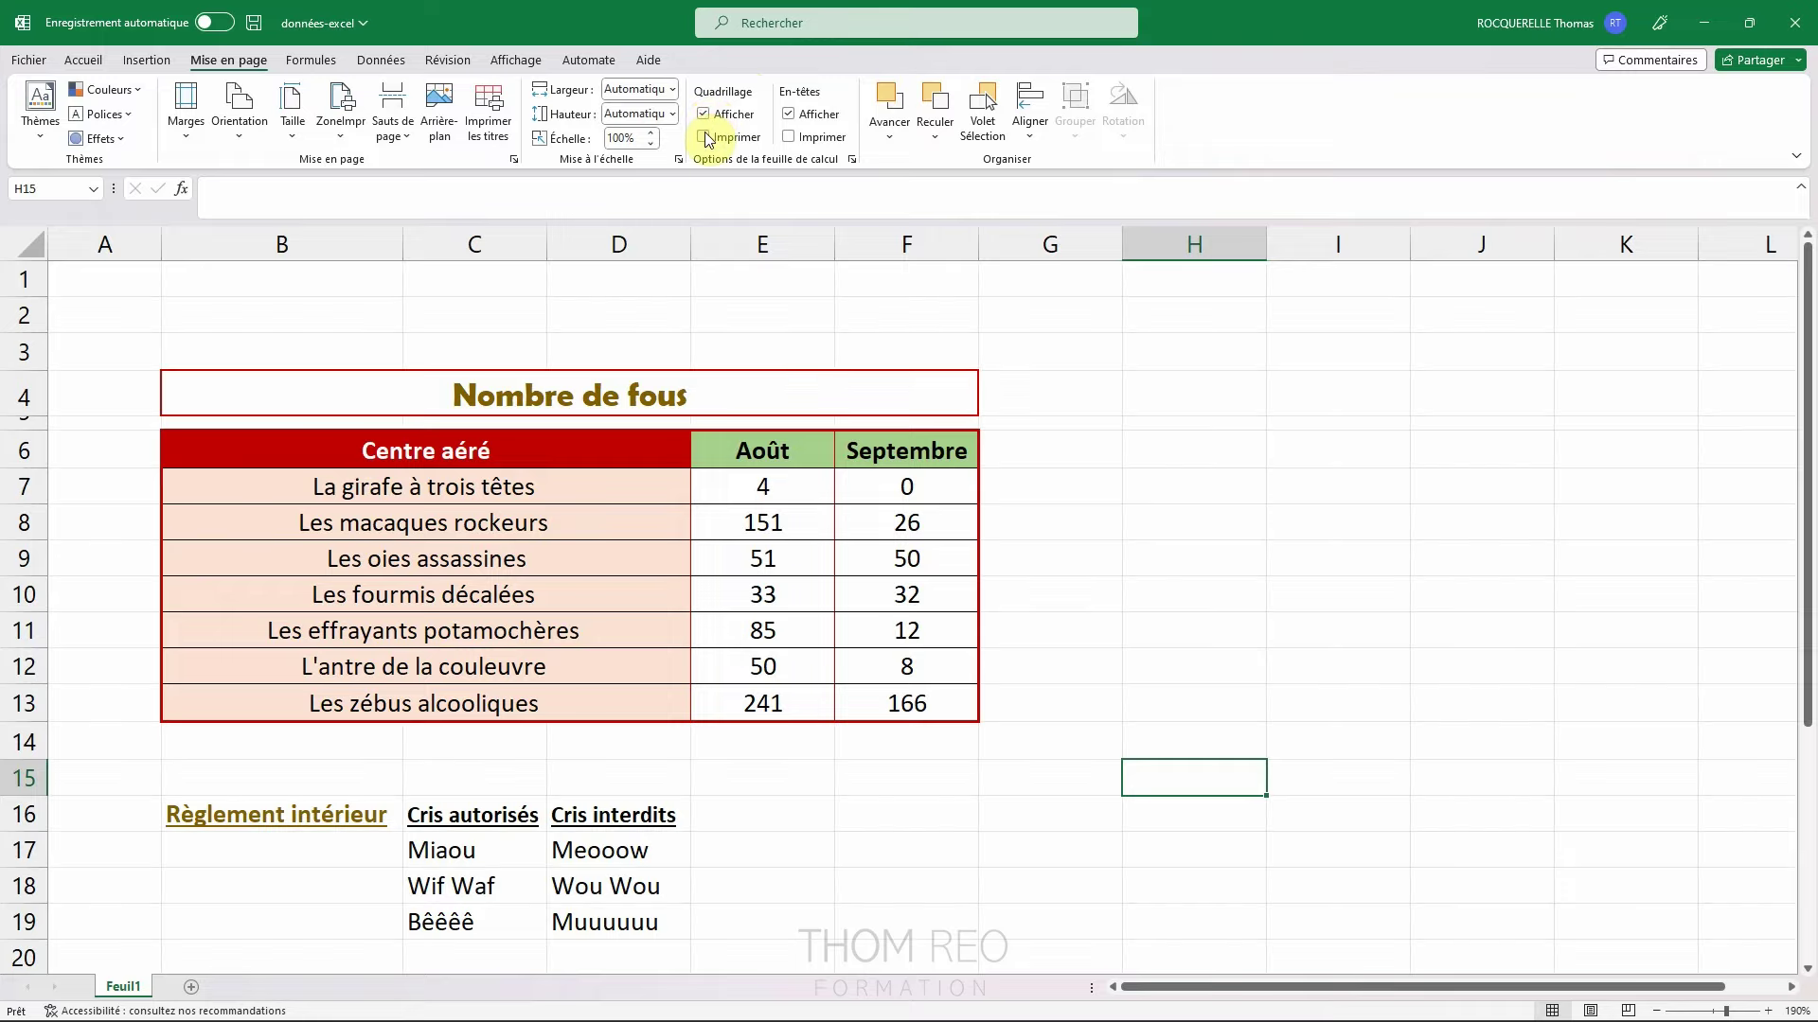
pyautogui.click(704, 135)
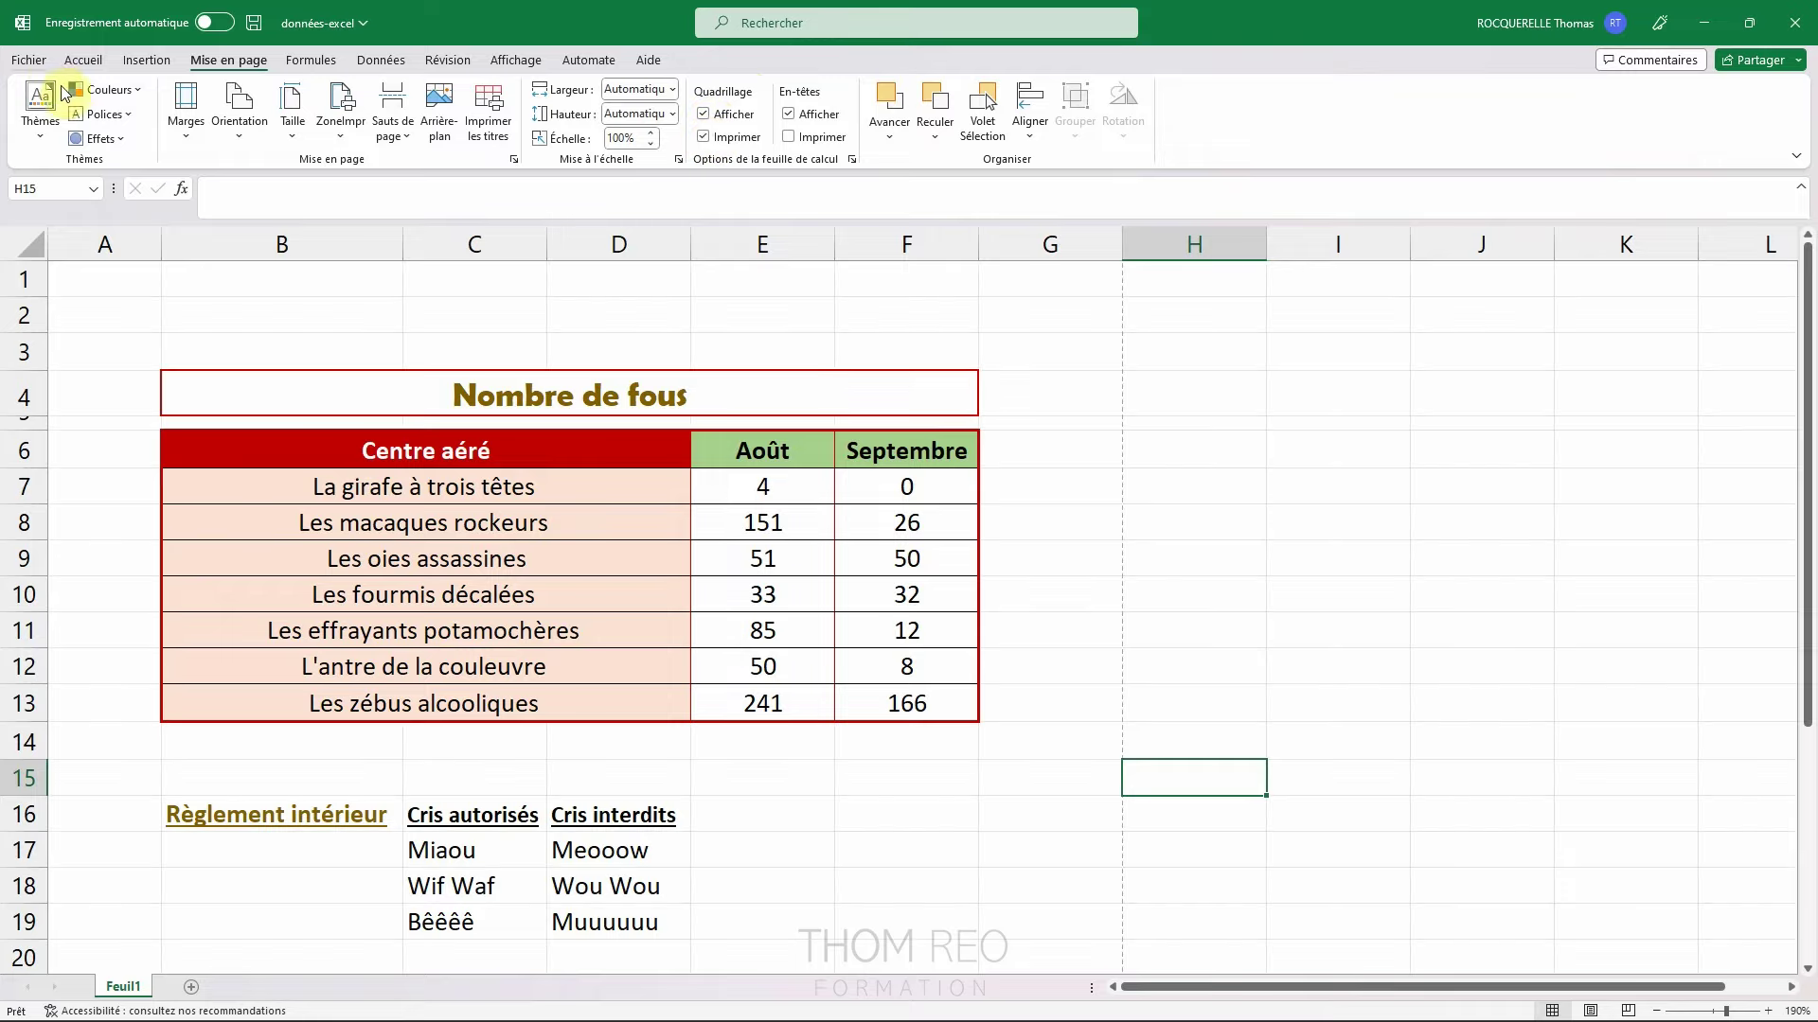
pyautogui.click(36, 61)
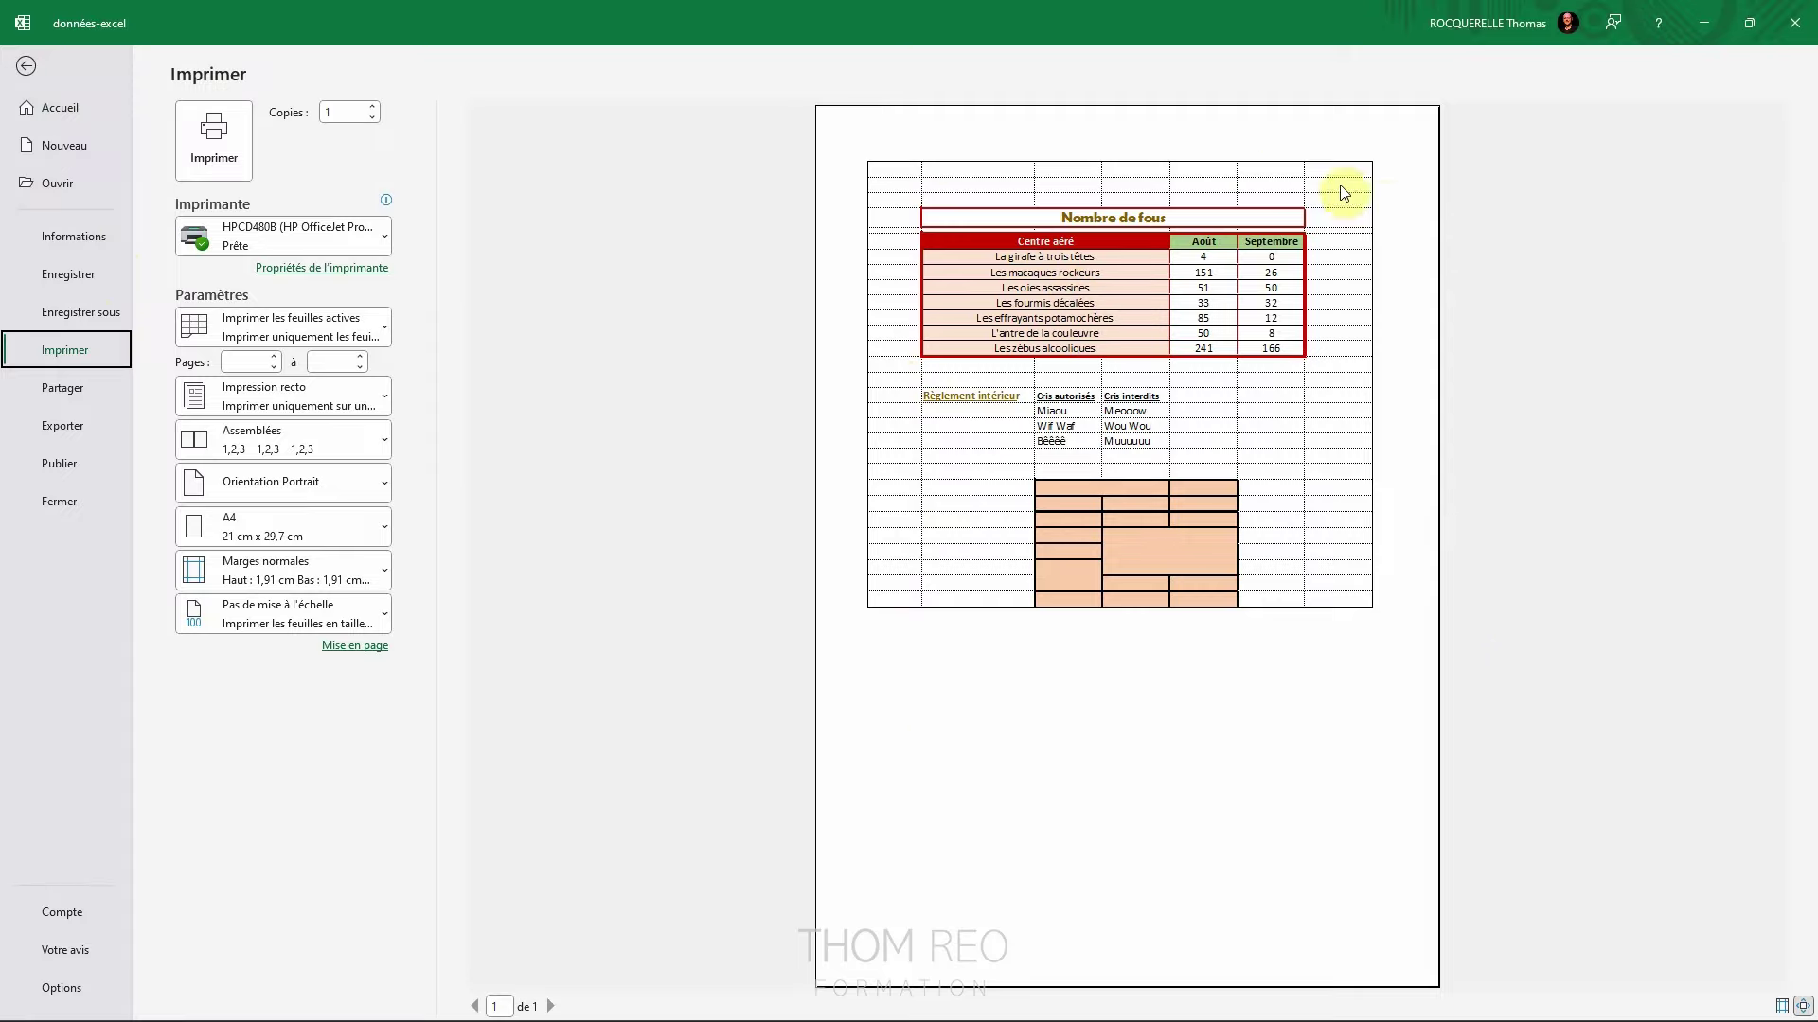
pyautogui.press('Escape')
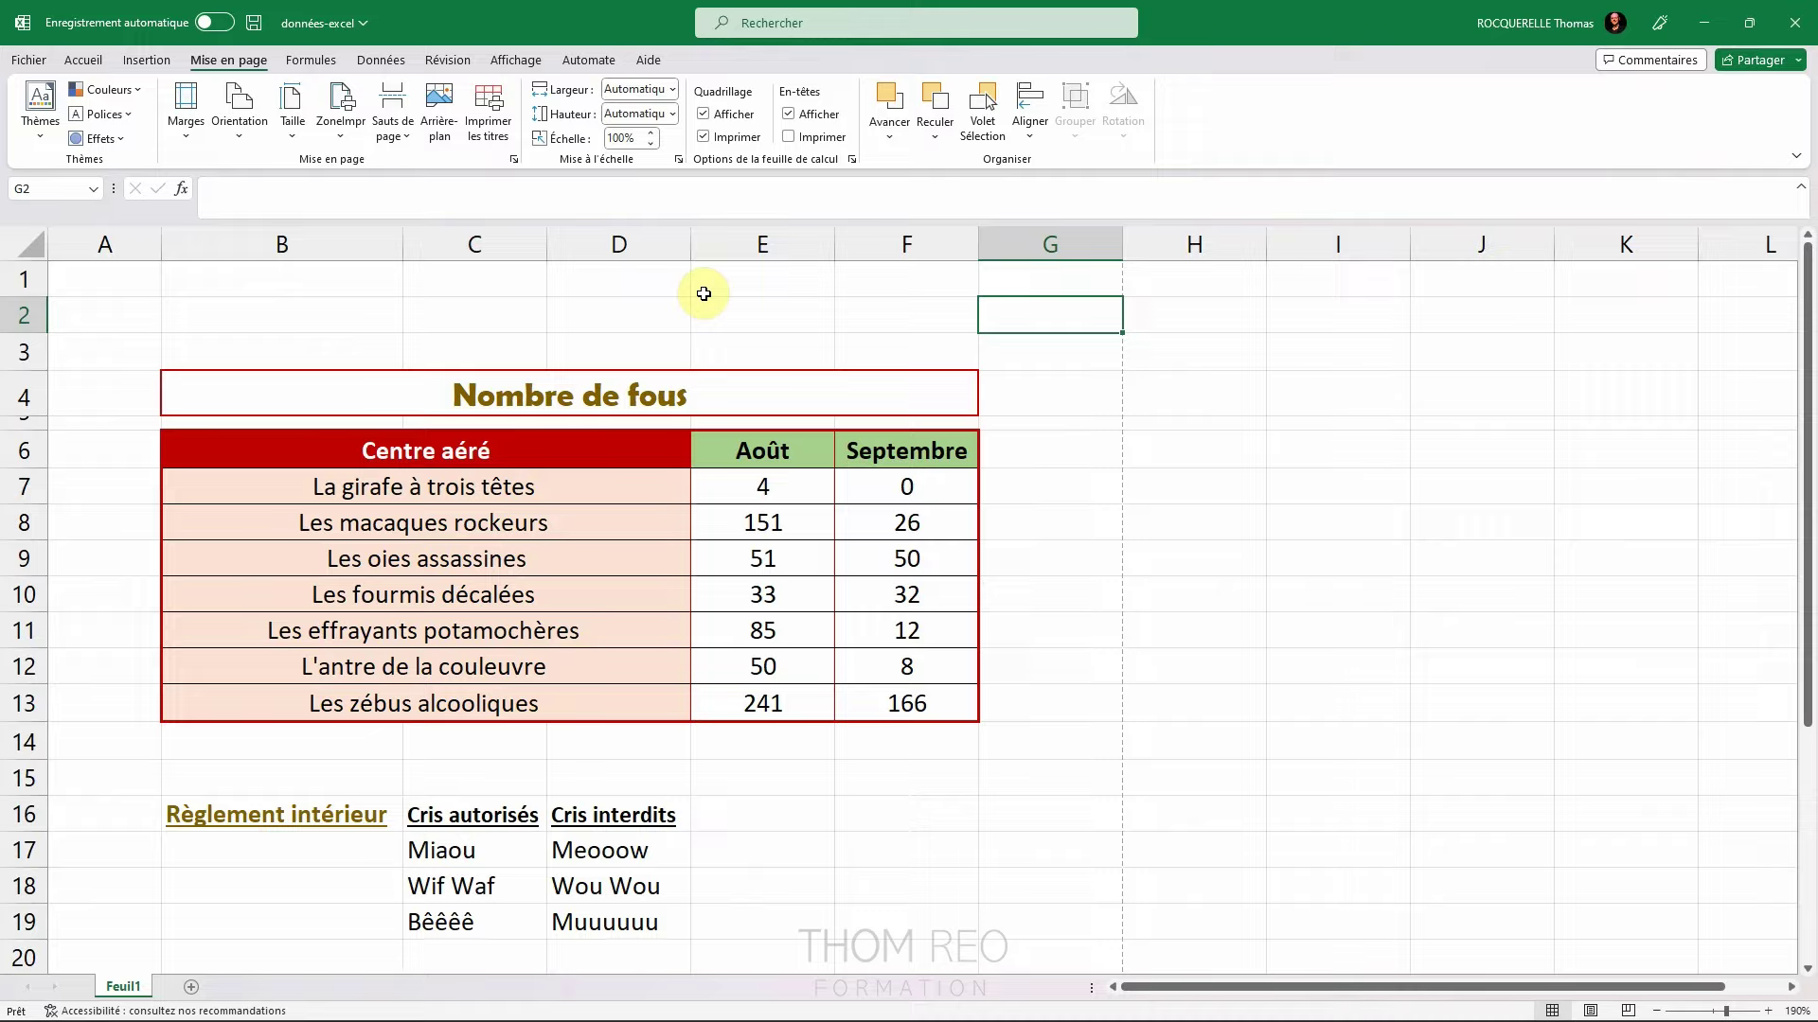
pyautogui.click(293, 114)
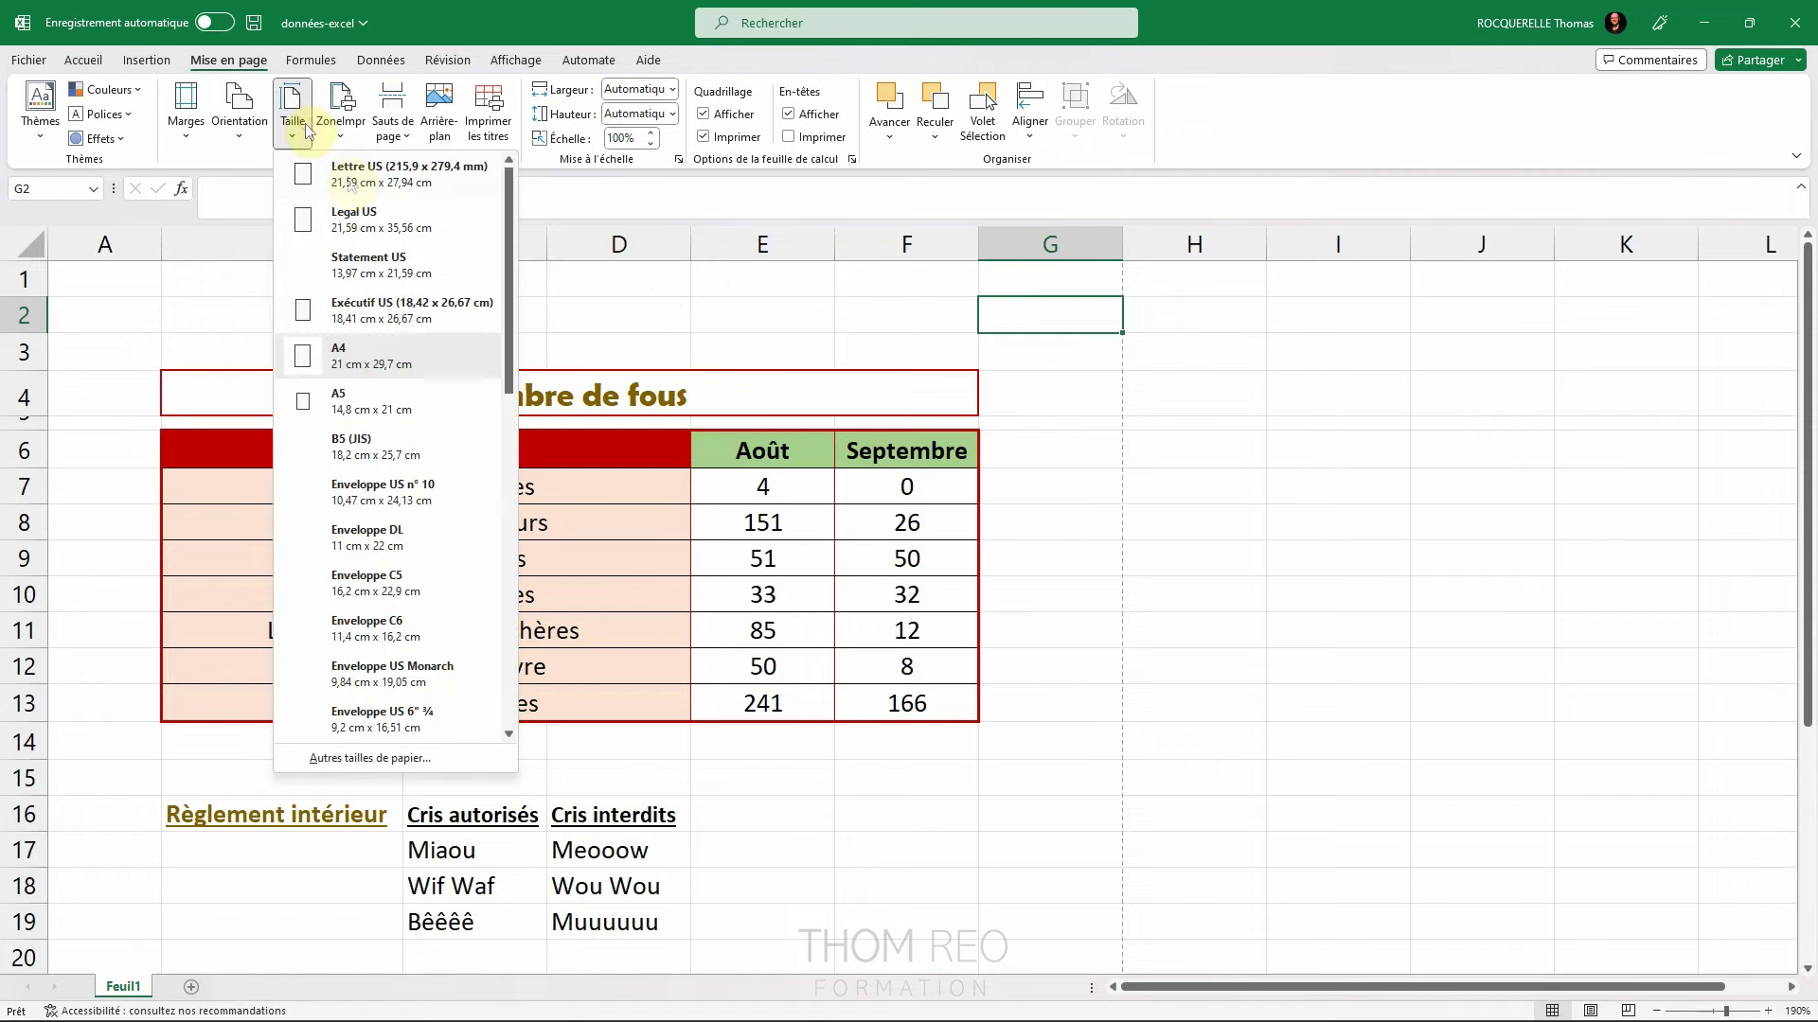
pyautogui.click(394, 190)
pyautogui.click(906, 849)
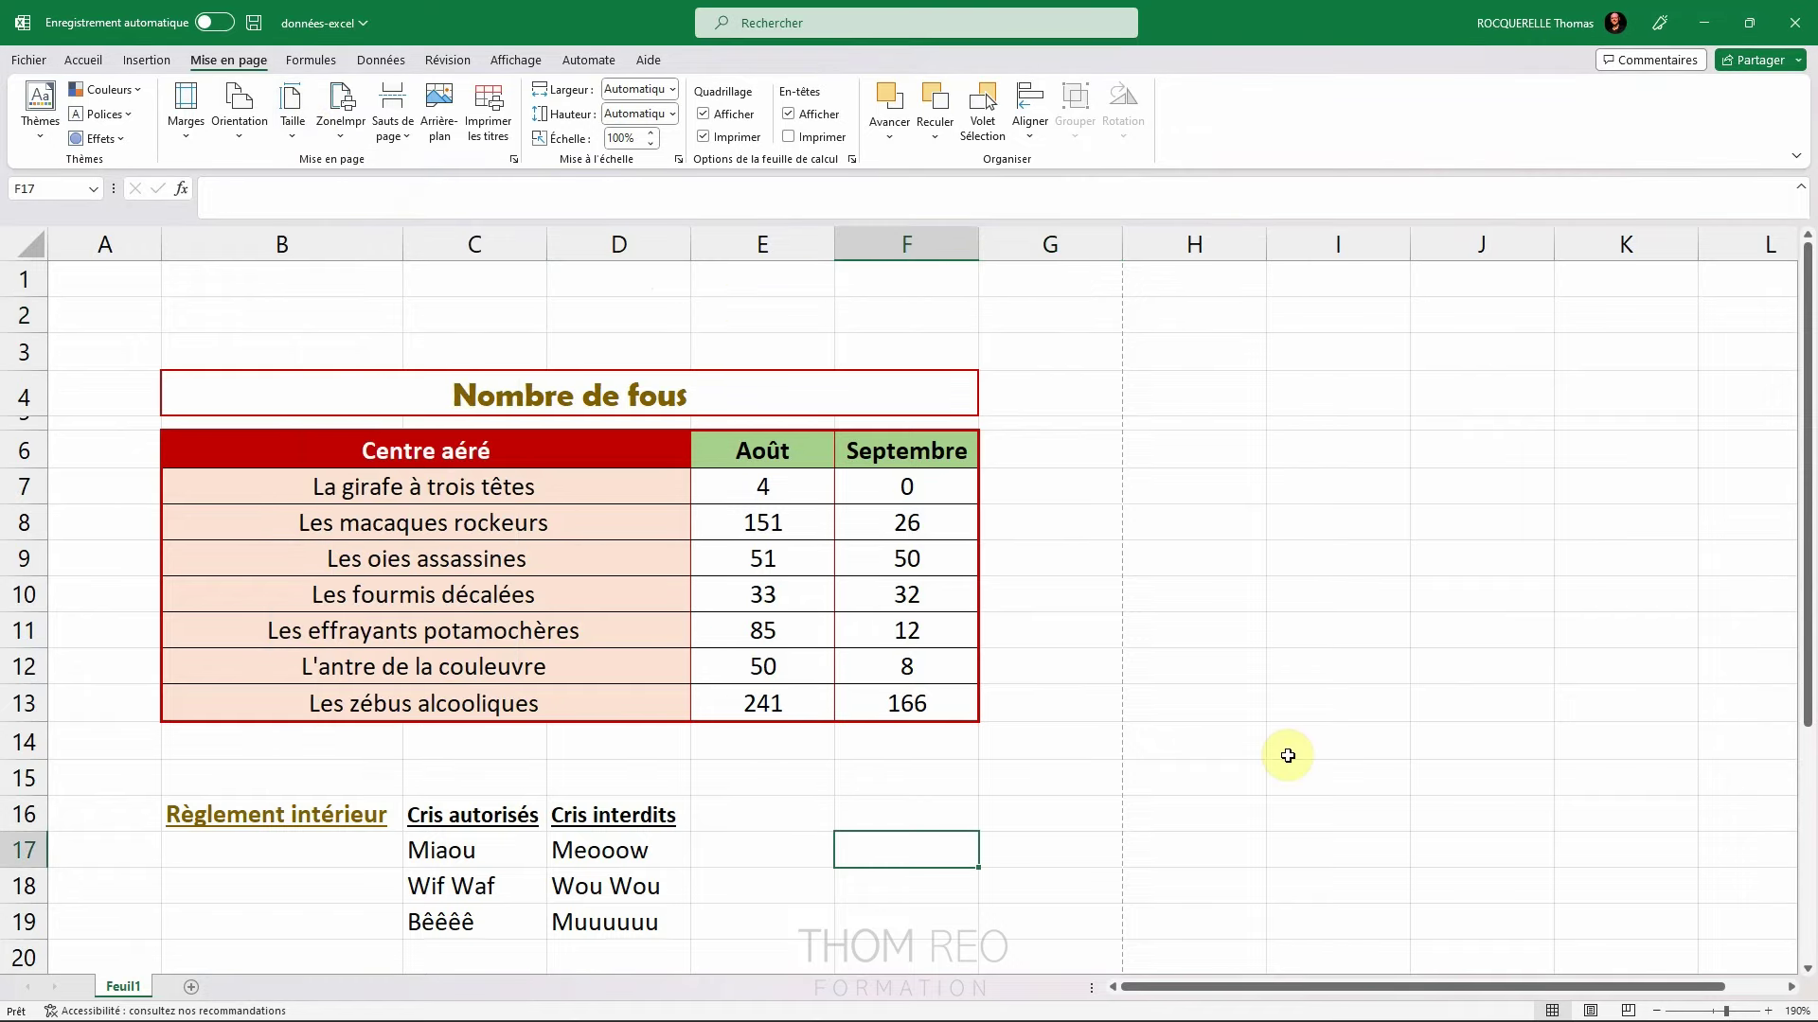